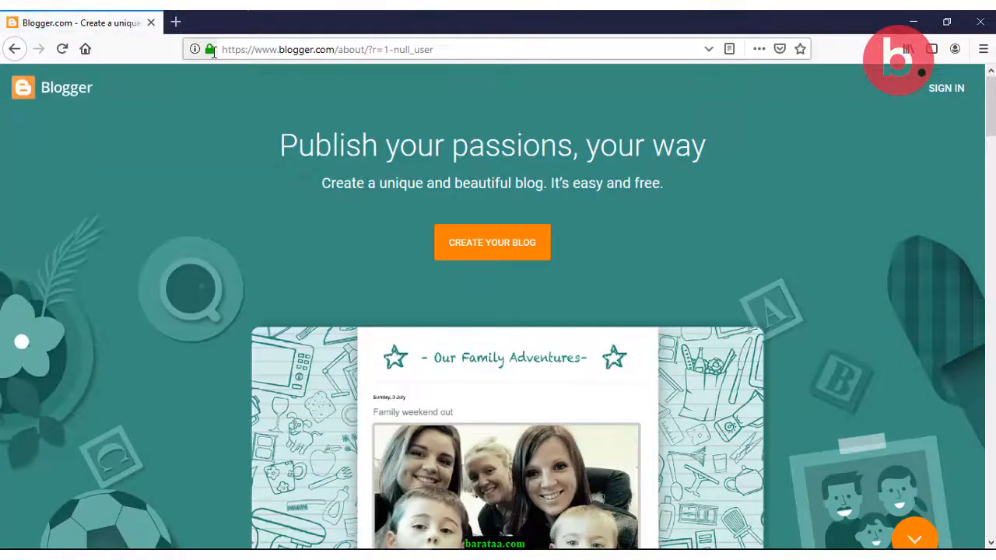
# Look through the landing page's sections on design, free domains, earning money and storing memories down to the footer, and return to the top
pyautogui.press('Down')
pyautogui.press('Down')
pyautogui.press('Down')
pyautogui.press('Down')
pyautogui.press('Down')
pyautogui.press('Down')
pyautogui.press('Down')
pyautogui.press('Down')
pyautogui.press('Down')
pyautogui.press('Down')
pyautogui.press('Down')
pyautogui.press('Down')
pyautogui.press('Down')
pyautogui.press('Down')
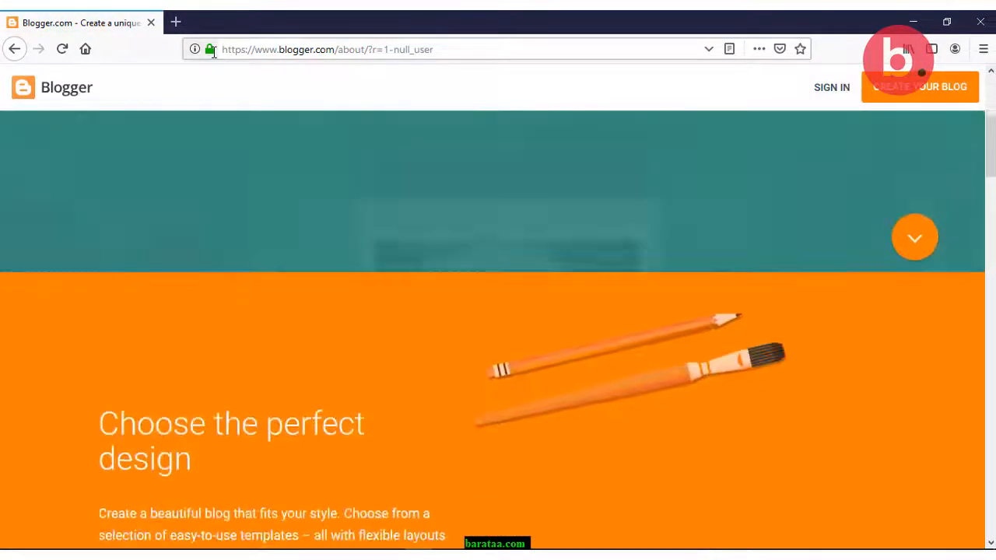
pyautogui.press('Down')
pyautogui.press('Down')
pyautogui.press('Down')
pyautogui.press('Down')
pyautogui.press('Down')
pyautogui.press('Down')
pyautogui.press('Down')
pyautogui.press('Down')
pyautogui.press('Down')
pyautogui.press('Down')
pyautogui.press('Down')
pyautogui.press('Down')
pyautogui.press('Down')
pyautogui.press('Down')
pyautogui.press('Down')
pyautogui.press('Down')
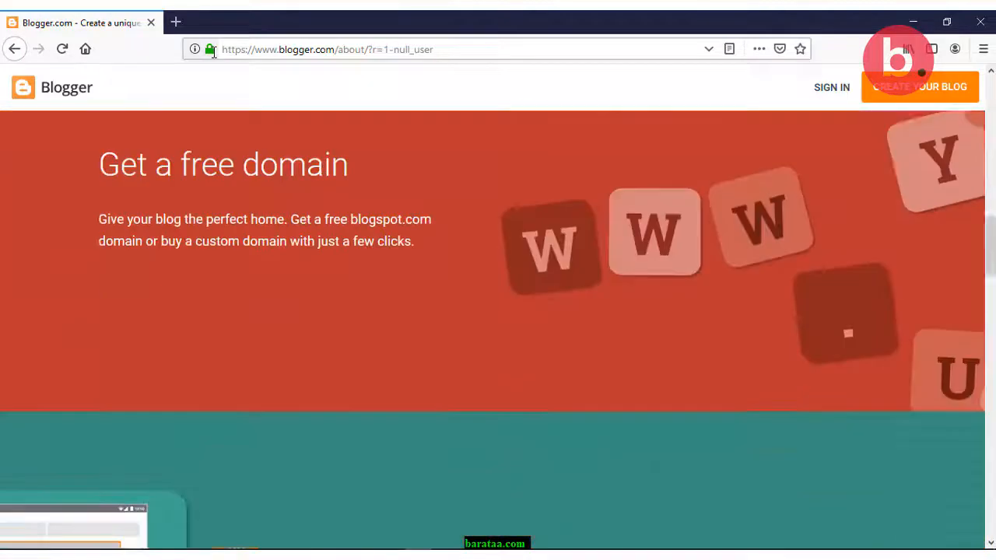
pyautogui.press('Down')
pyautogui.press('Down')
pyautogui.press('Down')
pyautogui.press('Down')
pyautogui.press('Down')
pyautogui.press('Down')
pyautogui.press('Down')
pyautogui.press('Down')
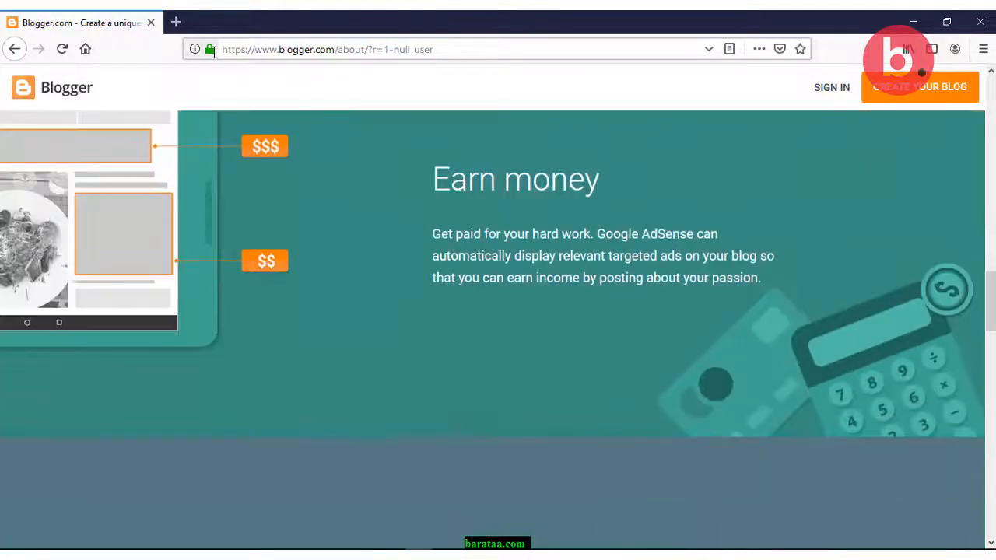
pyautogui.press('Down')
pyautogui.press('Down')
pyautogui.press('Down')
pyautogui.press('Down')
pyautogui.press('Down')
pyautogui.press('Down')
pyautogui.press('Down')
pyautogui.press('Down')
pyautogui.press('Down')
pyautogui.press('Down')
pyautogui.press('Down')
pyautogui.press('Down')
pyautogui.press('Down')
pyautogui.press('Down')
pyautogui.press('Down')
pyautogui.press('Down')
pyautogui.press('Down')
pyautogui.press('Down')
pyautogui.press('Down')
pyautogui.press('Down')
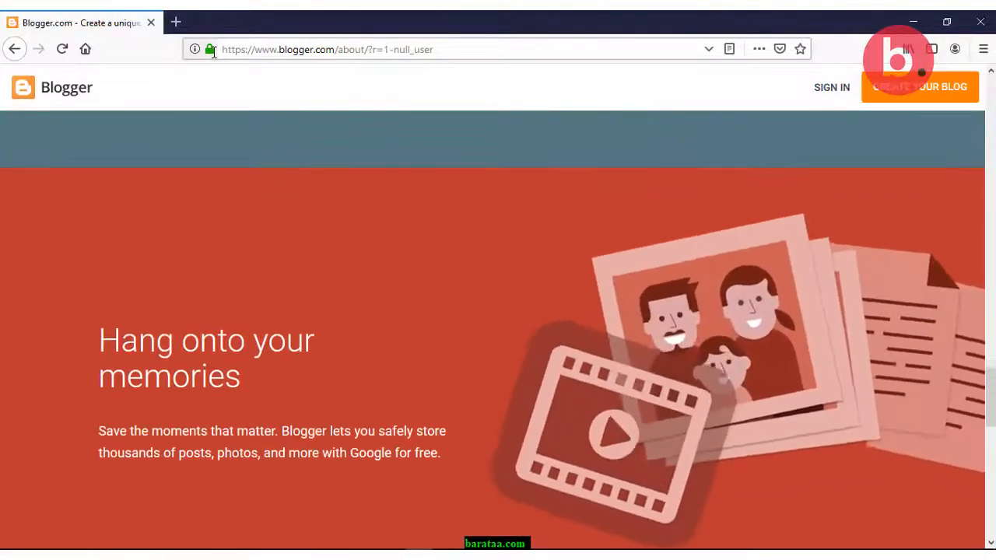
pyautogui.press('Down')
pyautogui.press('Down')
pyautogui.press('Down')
pyautogui.press('Down')
pyautogui.press('Down')
pyautogui.press('Down')
pyautogui.press('Down')
pyautogui.press('Down')
pyautogui.press('Down')
pyautogui.press('Down')
pyautogui.press('Down')
pyautogui.press('Down')
pyautogui.press('Down')
pyautogui.press('Down')
pyautogui.press('Down')
pyautogui.press('Down')
pyautogui.press('Down')
pyautogui.press('Down')
pyautogui.press('Down')
pyautogui.press('Down')
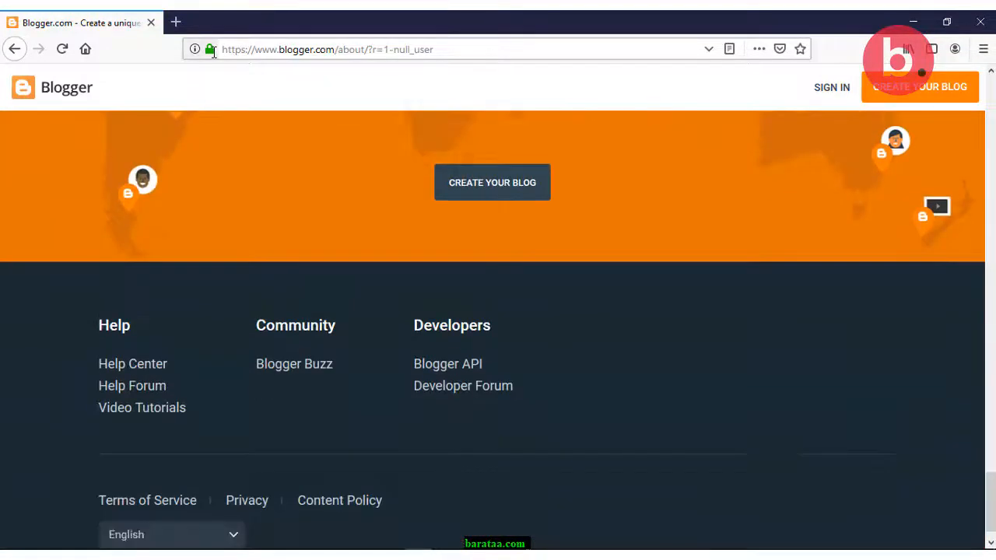
pyautogui.press('Up')
pyautogui.press('Up')
pyautogui.press('Up')
pyautogui.press('Up')
pyautogui.press('Up')
pyautogui.press('Up')
pyautogui.press('Up')
pyautogui.press('Up')
pyautogui.press('Up')
pyautogui.press('Up')
pyautogui.press('Up')
pyautogui.press('Up')
pyautogui.press('Up')
pyautogui.press('Up')
pyautogui.press('Up')
pyautogui.press('Up')
pyautogui.press('Up')
pyautogui.press('Up')
pyautogui.press('Up')
pyautogui.press('Up')
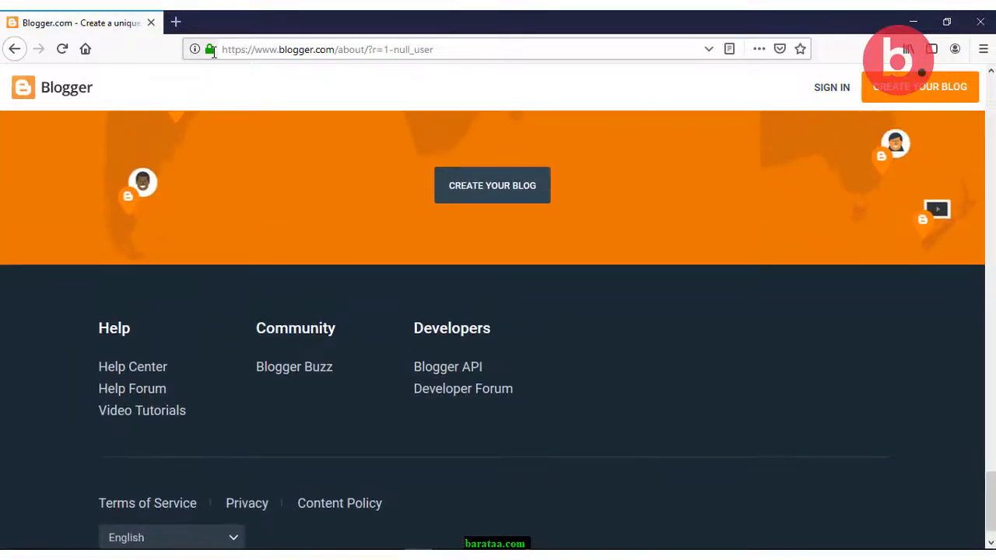
pyautogui.press('Up')
pyautogui.press('Up')
pyautogui.press('Up')
pyautogui.press('Up')
pyautogui.press('Up')
pyautogui.press('Up')
pyautogui.press('Up')
pyautogui.press('Up')
pyautogui.press('Up')
pyautogui.press('Up')
pyautogui.press('Up')
pyautogui.press('Up')
pyautogui.press('Up')
pyautogui.press('Up')
pyautogui.press('Up')
pyautogui.press('Up')
pyautogui.press('Up')
pyautogui.press('Up')
pyautogui.press('Up')
pyautogui.press('Up')
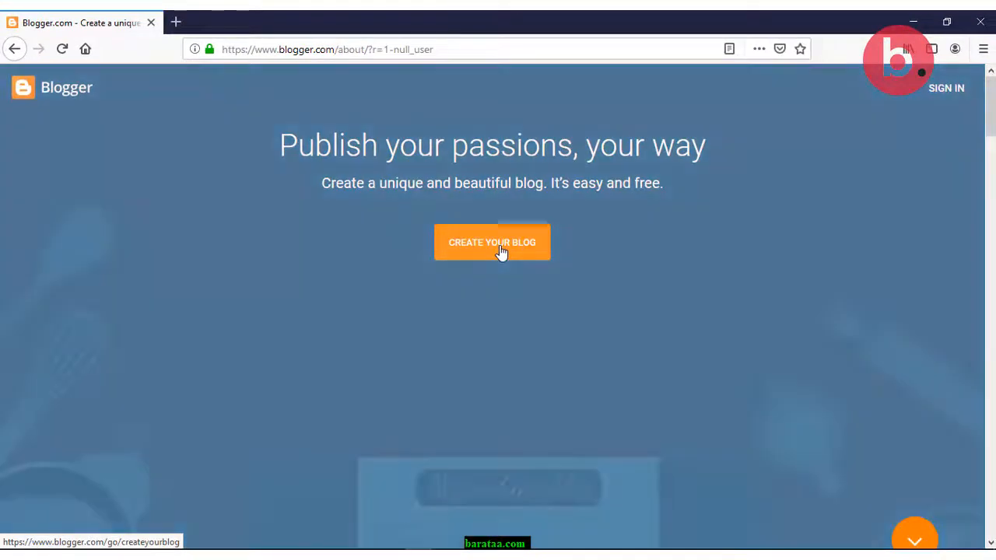
# Start creating a blog and sign in with the Google account's e-mail and password, without saving the login or updating the recovery options
pyautogui.click(501, 244)
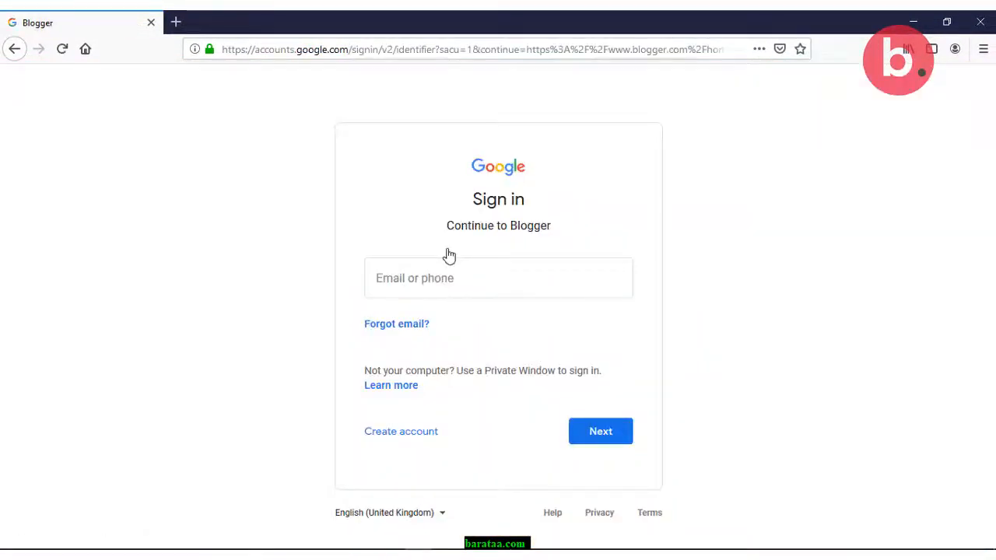
pyautogui.click(440, 275)
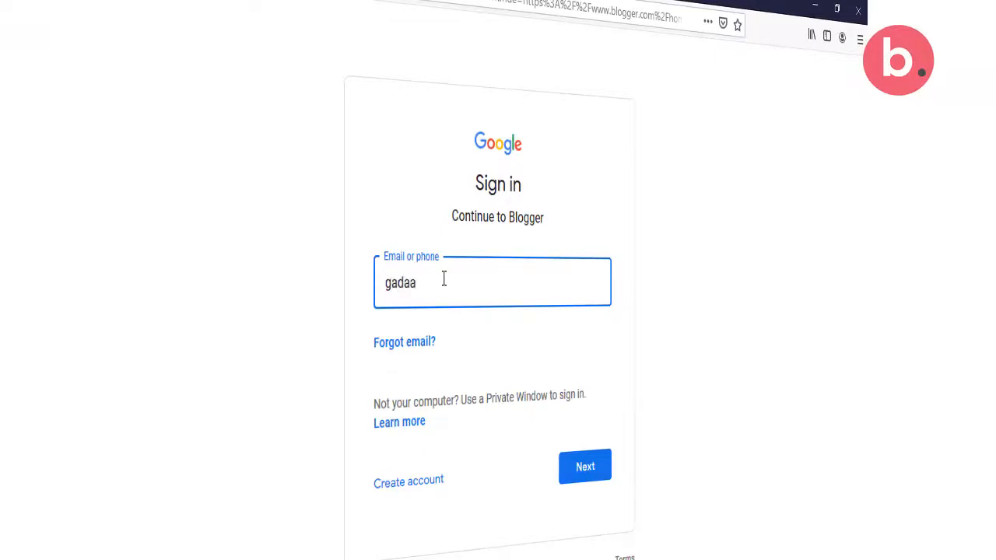
pyautogui.press('Return')
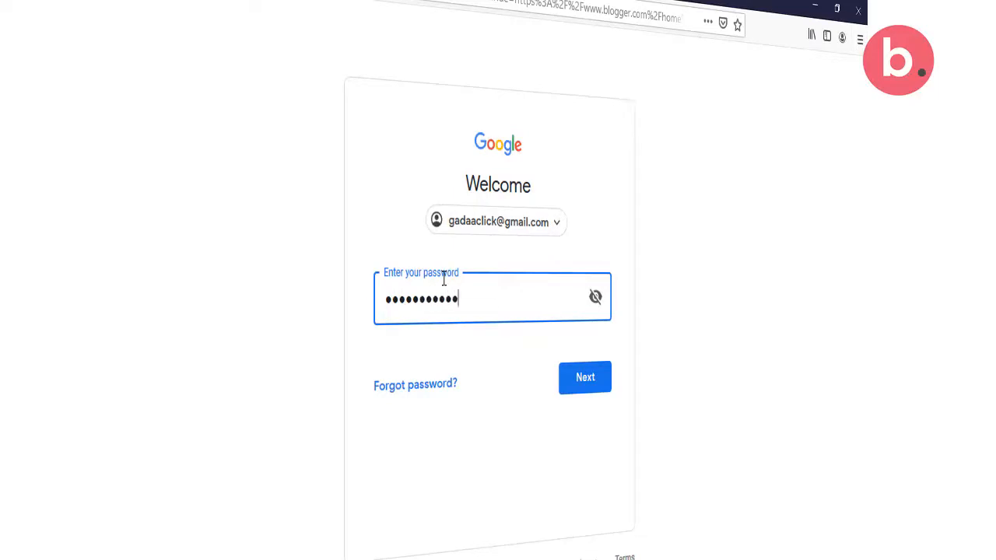
pyautogui.press('Return')
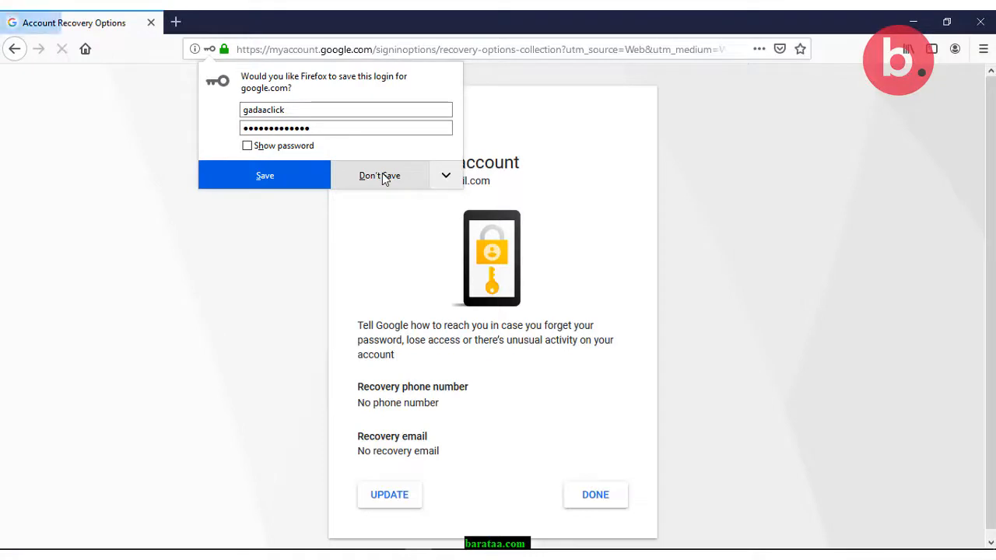
pyautogui.click(382, 175)
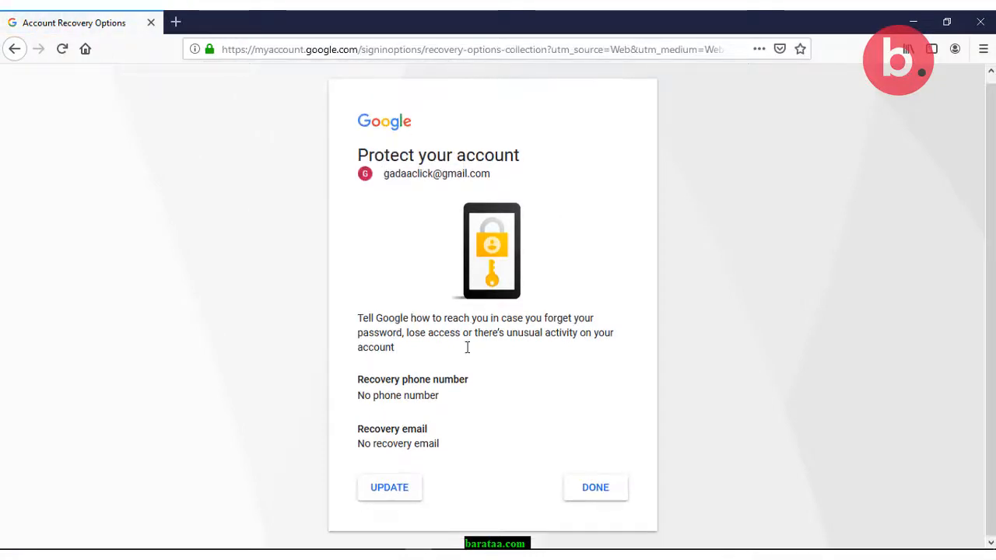
pyautogui.click(599, 493)
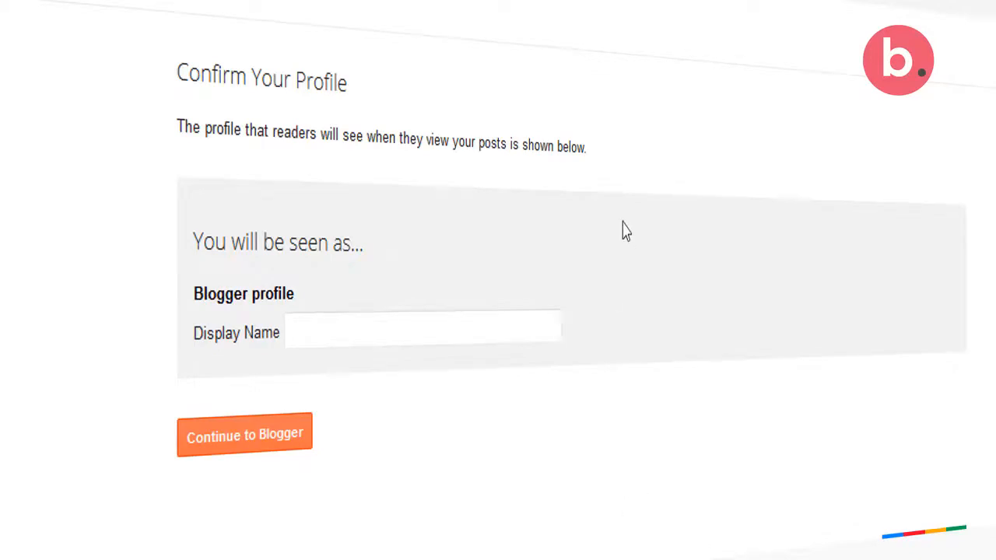
# Set the Blogger profile's display name to "barataa tube" and continue to Blogger
pyautogui.scroll(-2, 625, 229)
pyautogui.scroll(2, 622, 228)
pyautogui.scroll(-2, 623, 228)
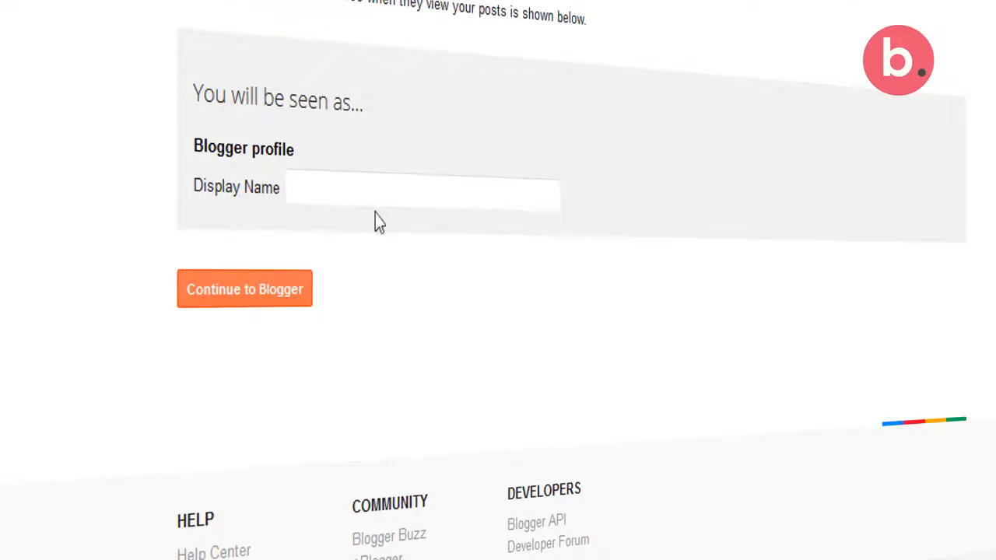
pyautogui.click(368, 193)
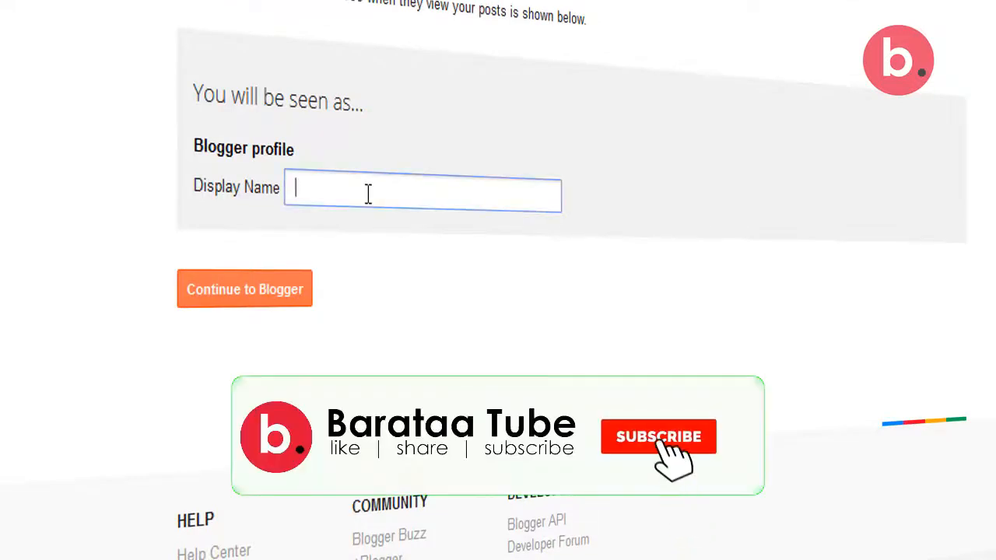
pyautogui.write('barata')
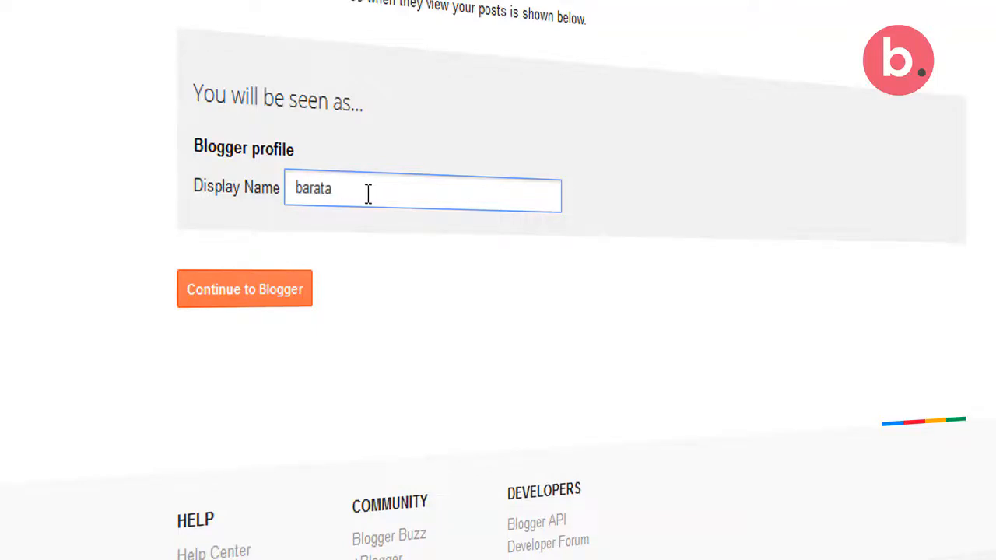
pyautogui.press('BackSpace')
pyautogui.press('BackSpace')
pyautogui.press('BackSpace')
pyautogui.press('BackSpace')
pyautogui.click(260, 293)
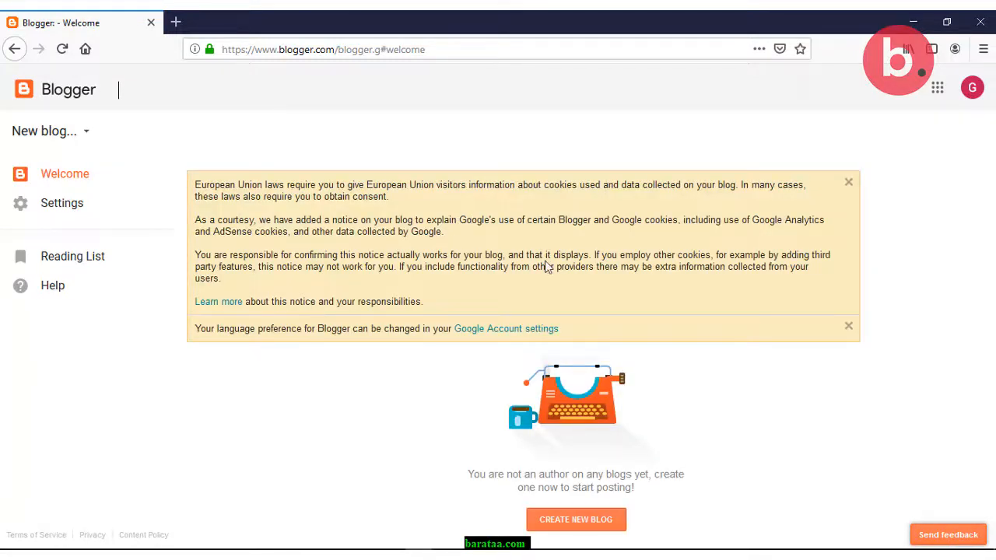
# Dismiss the European Union cookie notice and the language preference notice on the welcome page
pyautogui.click(848, 183)
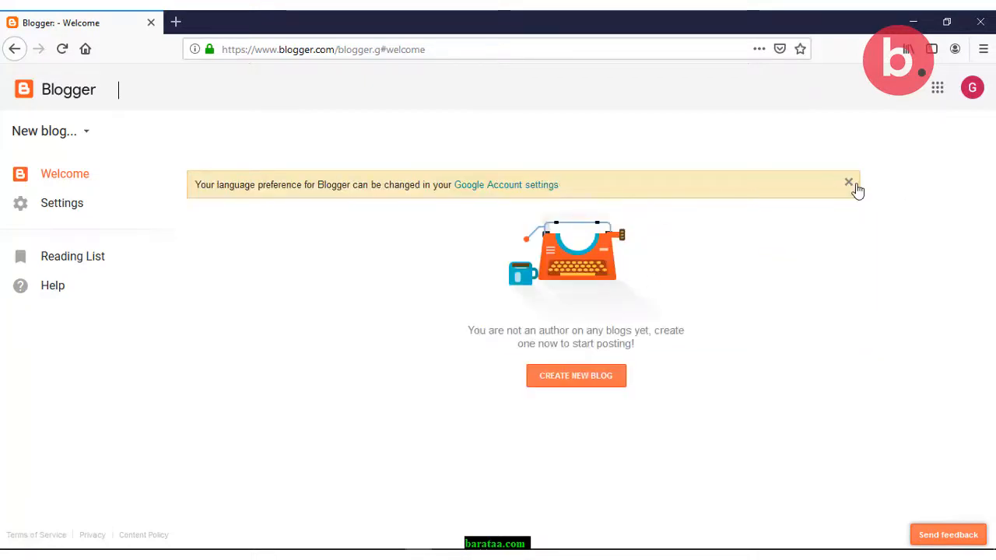
pyautogui.click(849, 185)
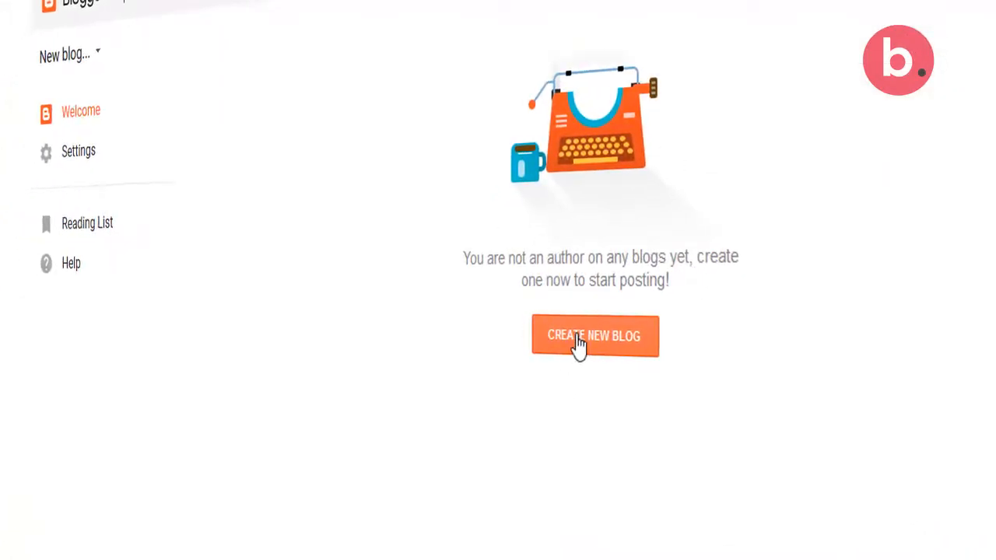
# Start a new blog with the title "Biloogii koo isa jalqabaa" and the address barataatube.blogspot.com
pyautogui.click(600, 345)
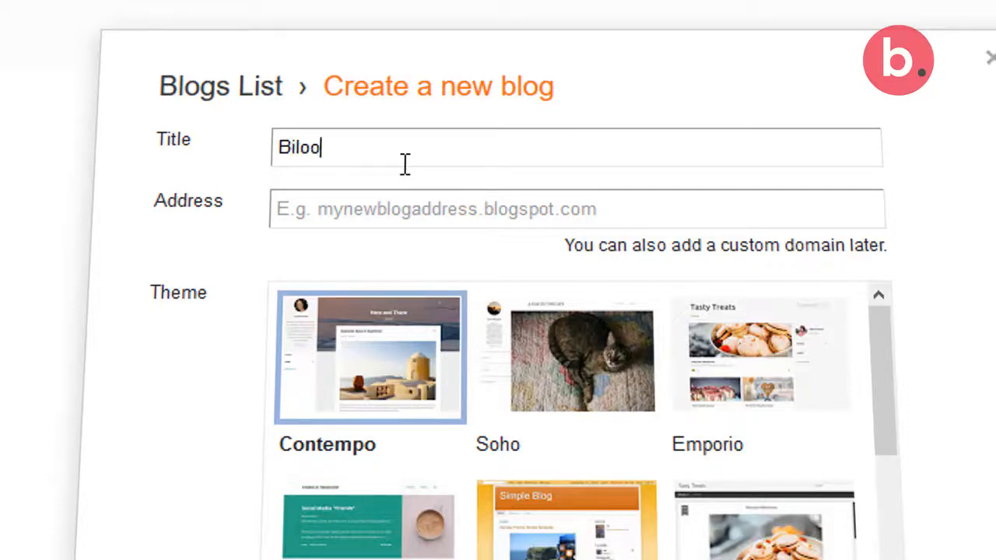
pyautogui.write('koo isa jal')
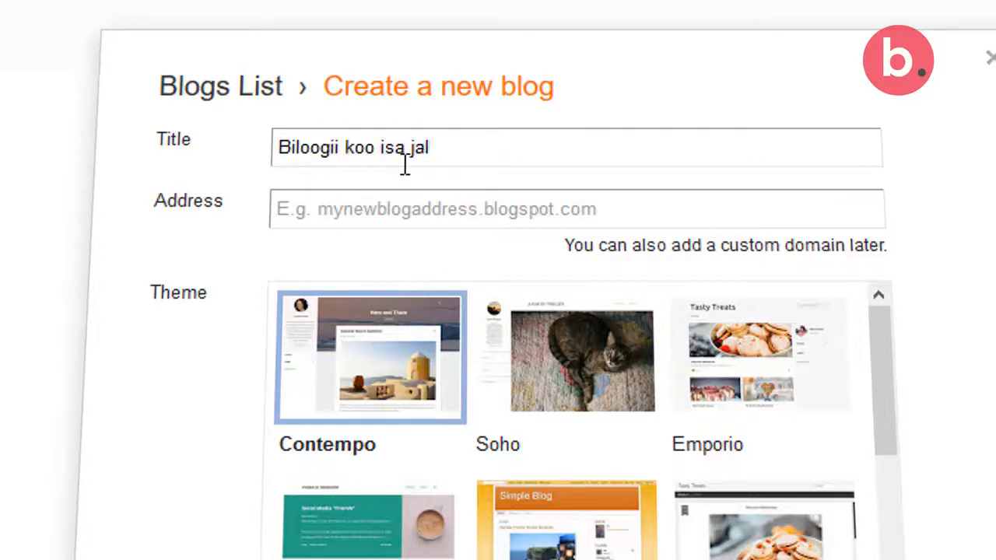
pyautogui.write('qabaa')
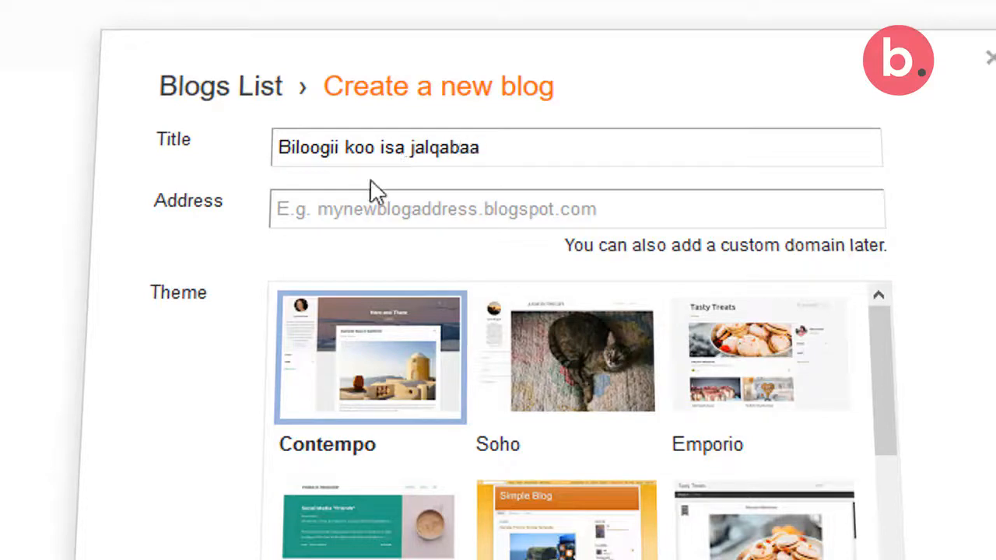
pyautogui.click(388, 212)
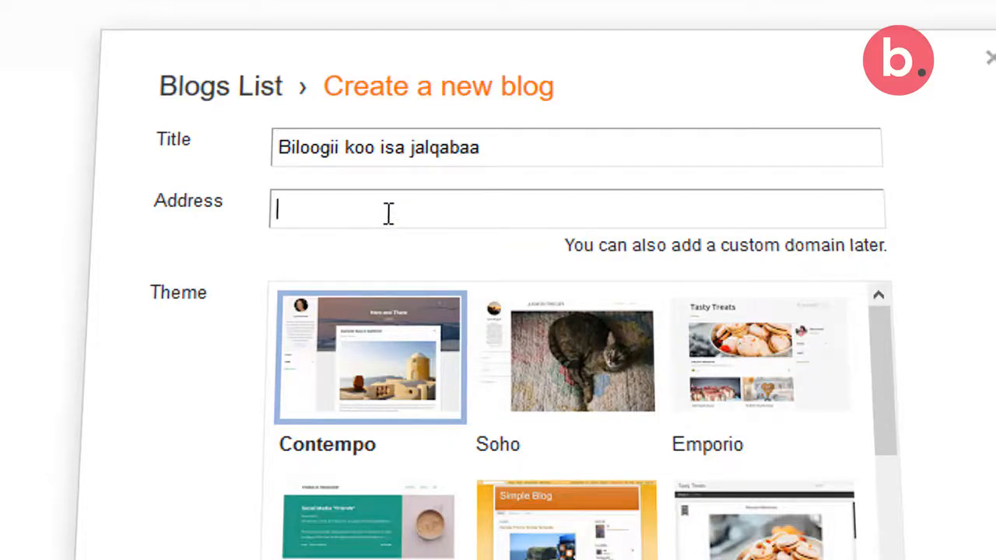
pyautogui.write('bar')
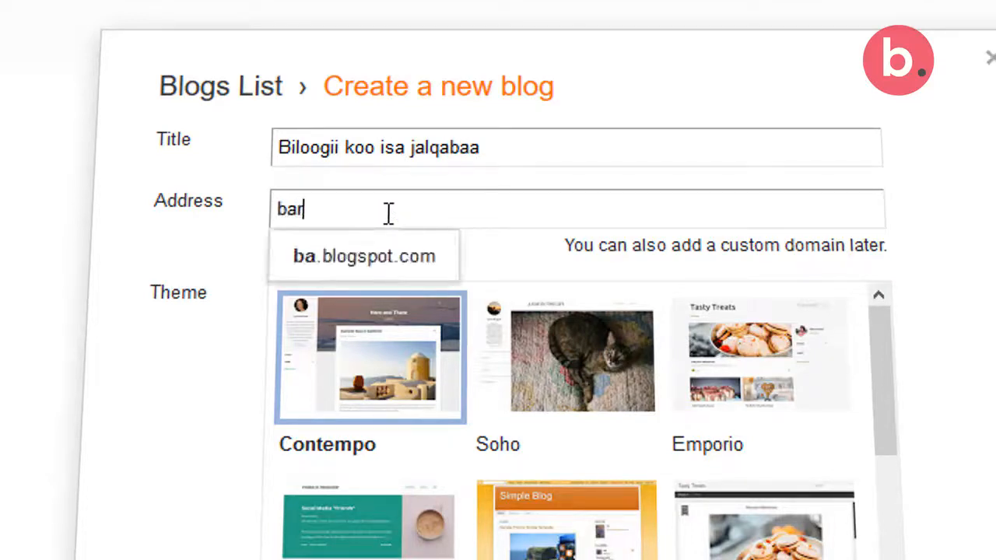
pyautogui.write('ataa')
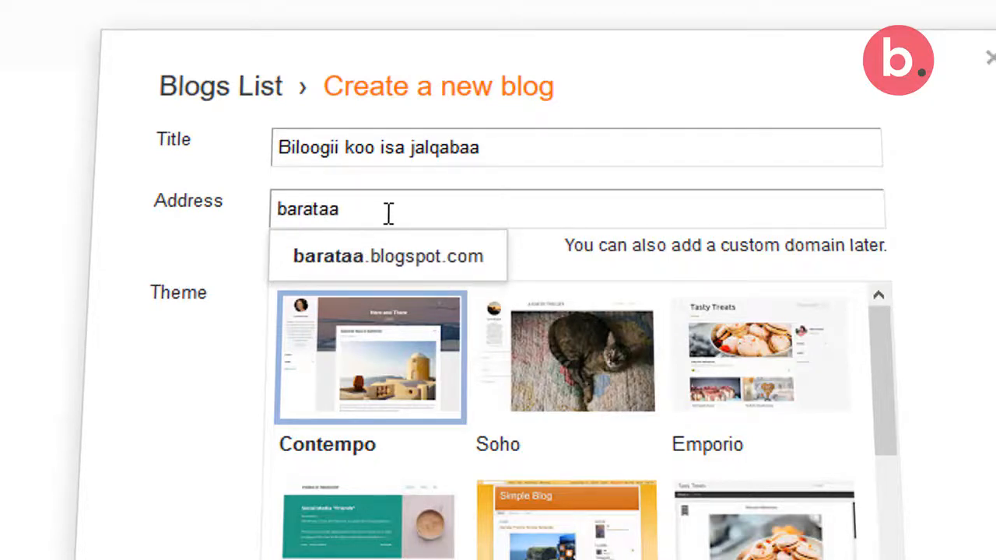
pyautogui.write('tube')
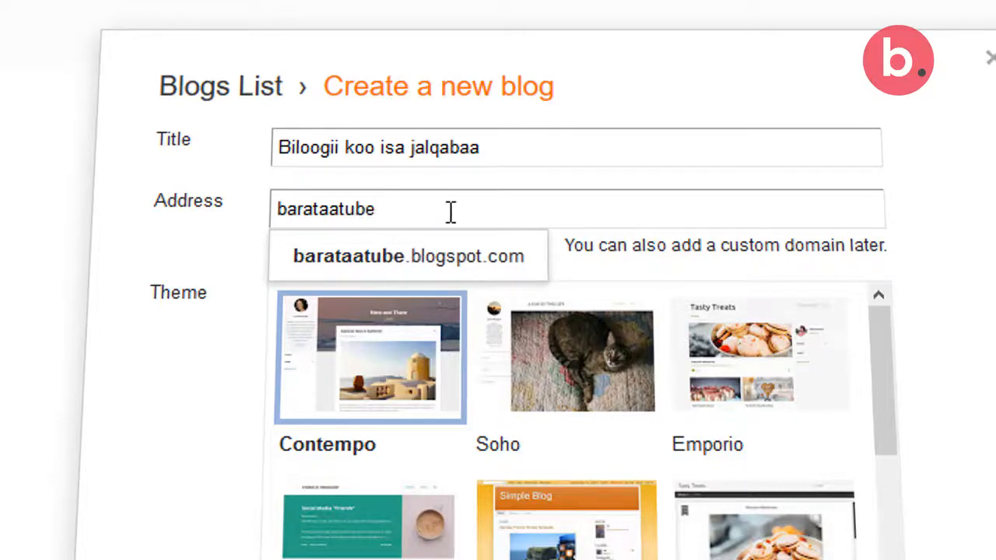
pyautogui.click(986, 236)
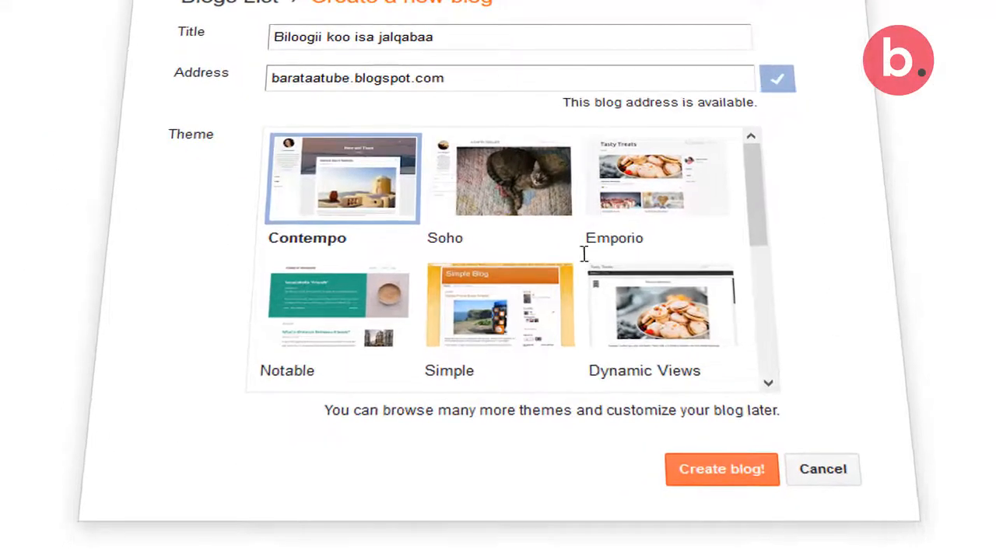
# Choose the Notable theme for the new blog and create the blog
pyautogui.scroll(-1, 584, 260)
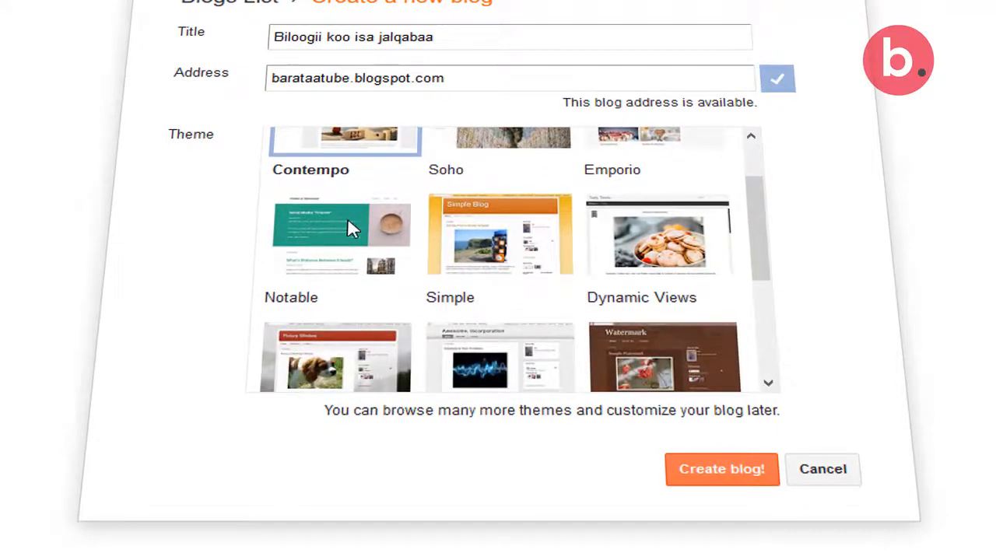
pyautogui.click(347, 217)
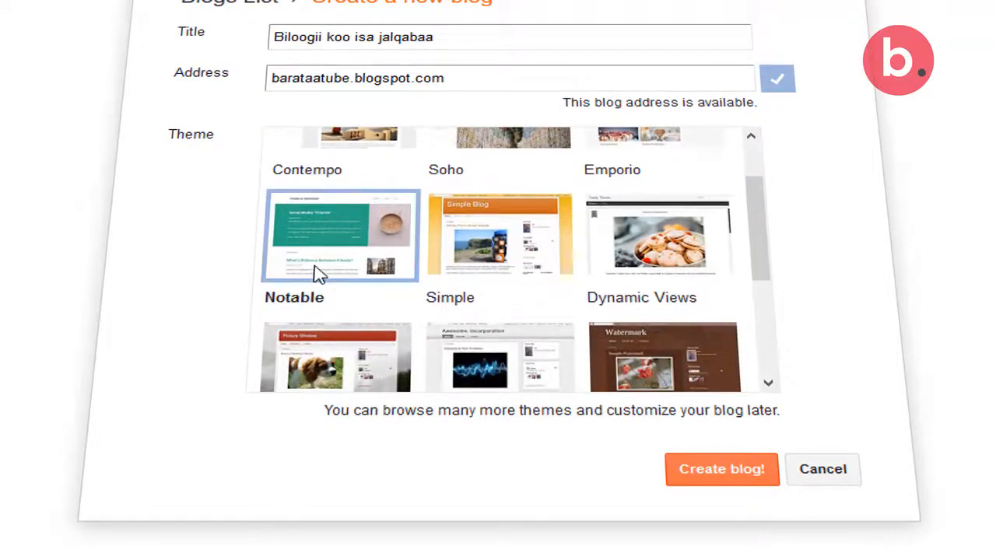
pyautogui.scroll(1, 554, 226)
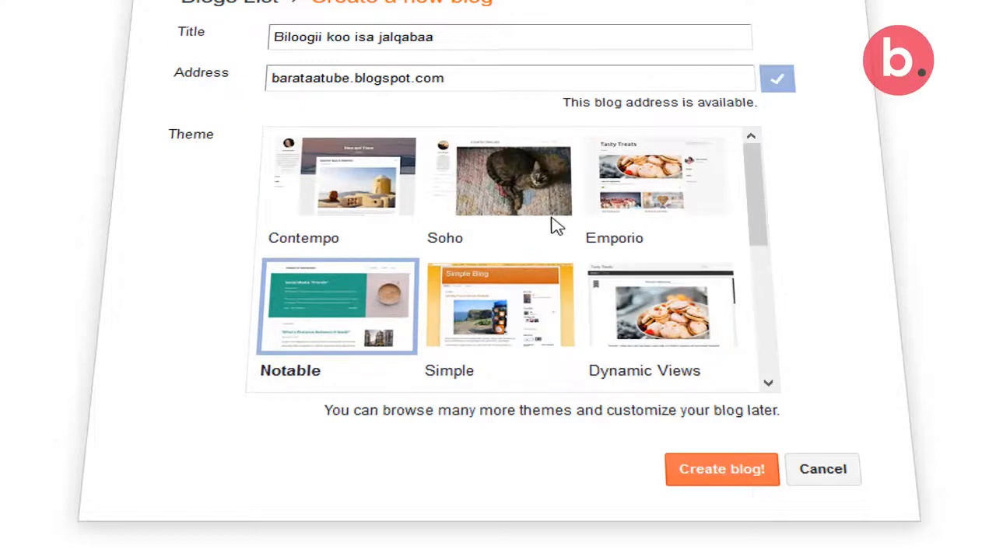
pyautogui.scroll(-2, 555, 224)
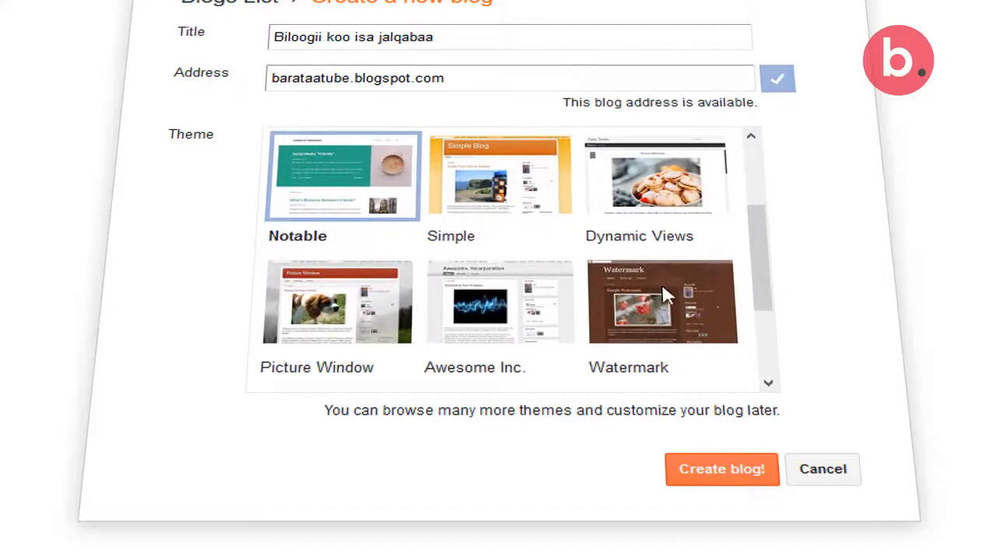
pyautogui.click(729, 470)
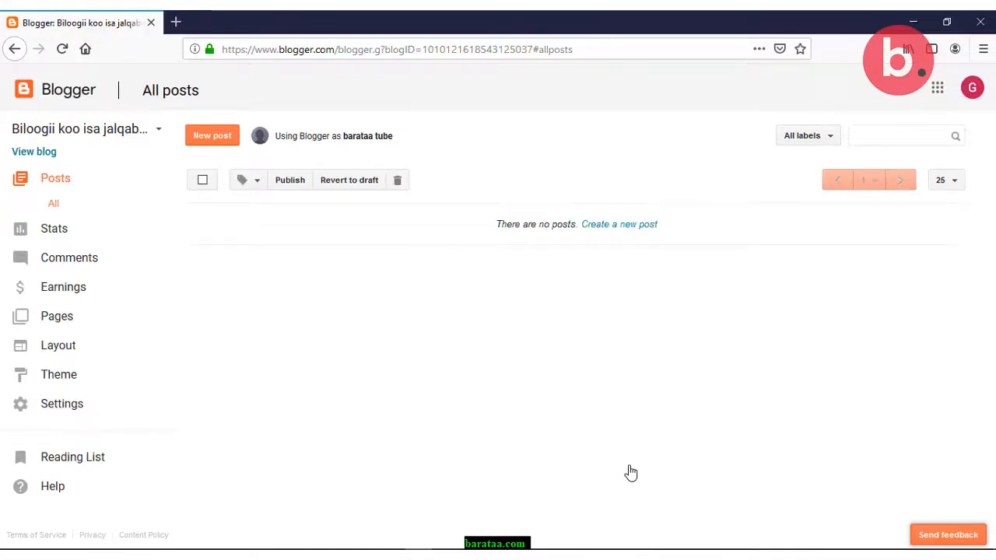
# View the new blog's public page and return to its posts dashboard
pyautogui.click(34, 172)
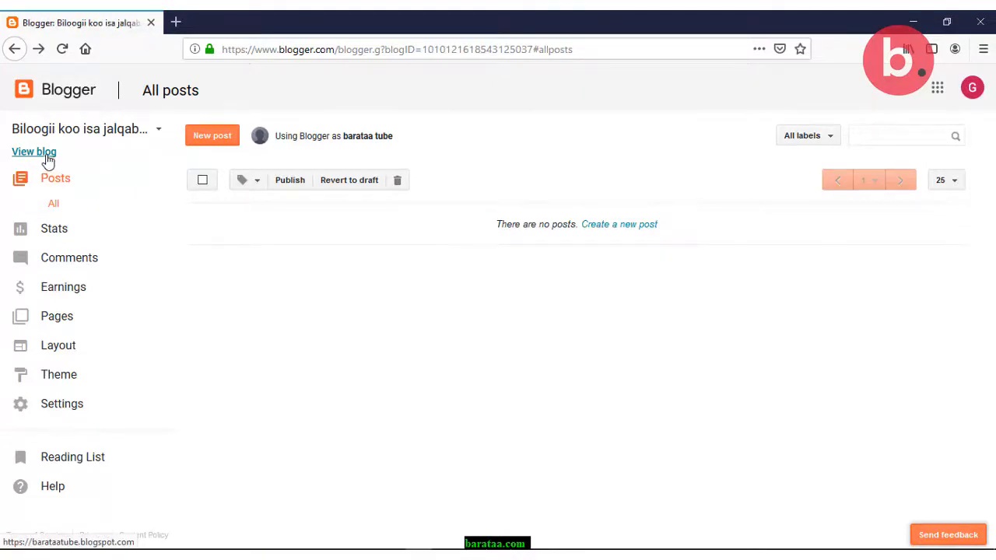
pyautogui.click(45, 153)
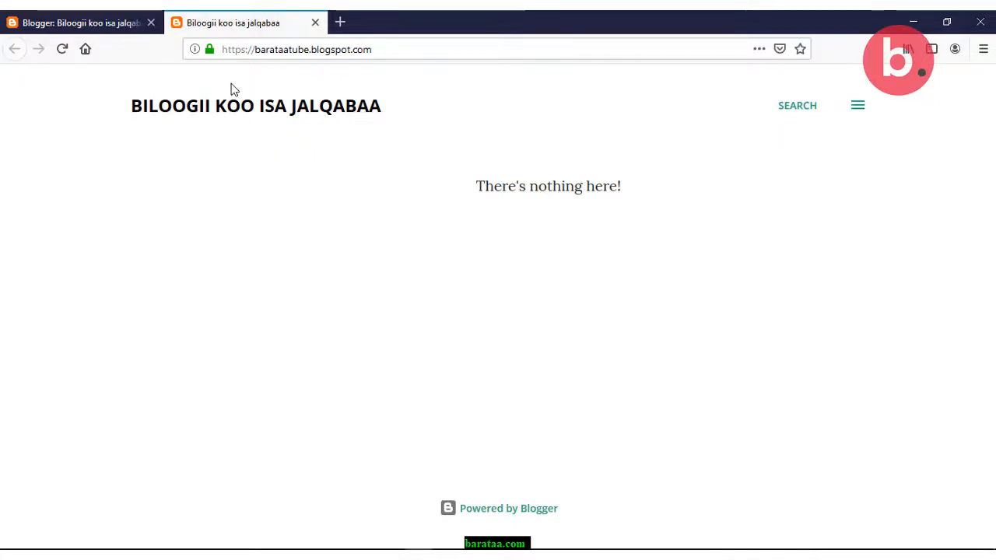
pyautogui.click(113, 24)
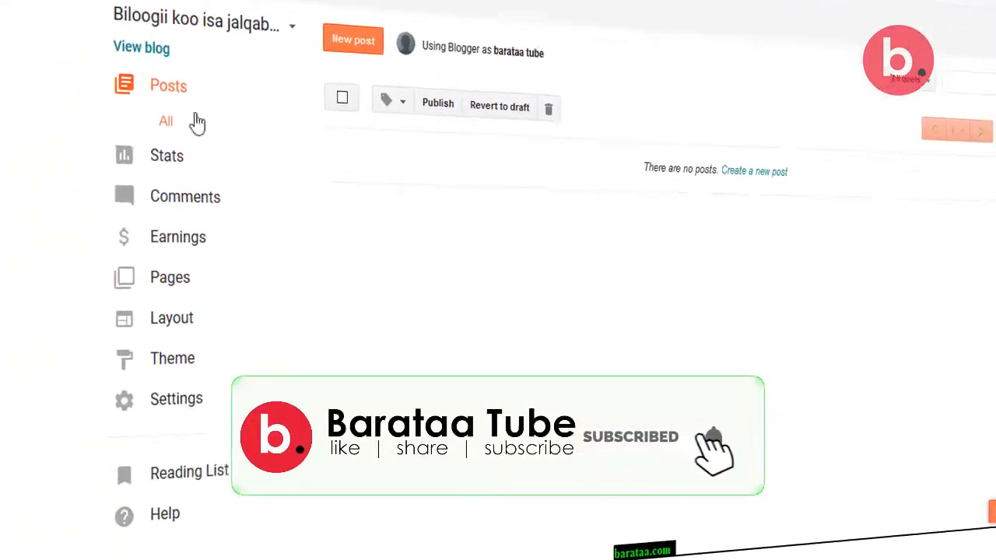
# Look through the new blog's statistics overview, its earnings section and its list of pages
pyautogui.click(196, 166)
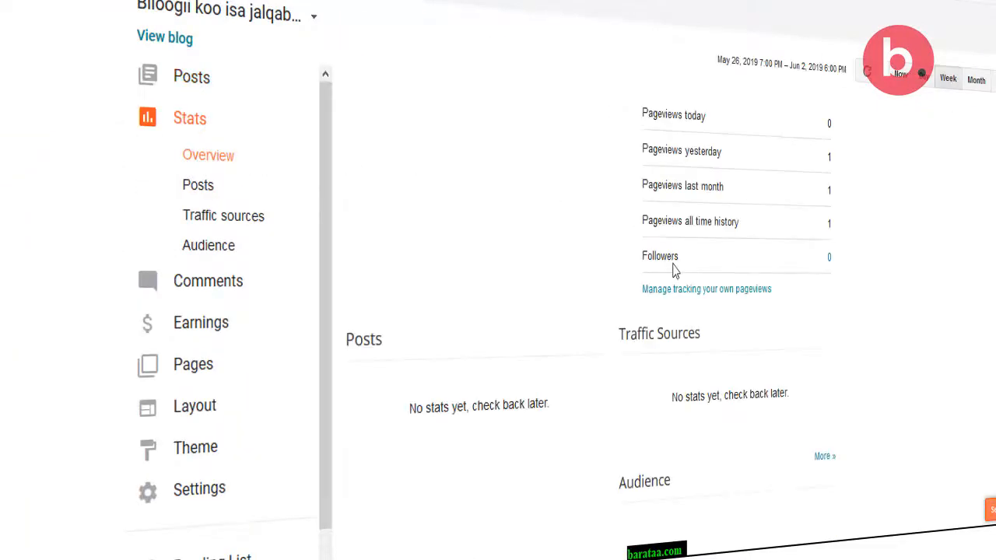
pyautogui.scroll(-2, 424, 231)
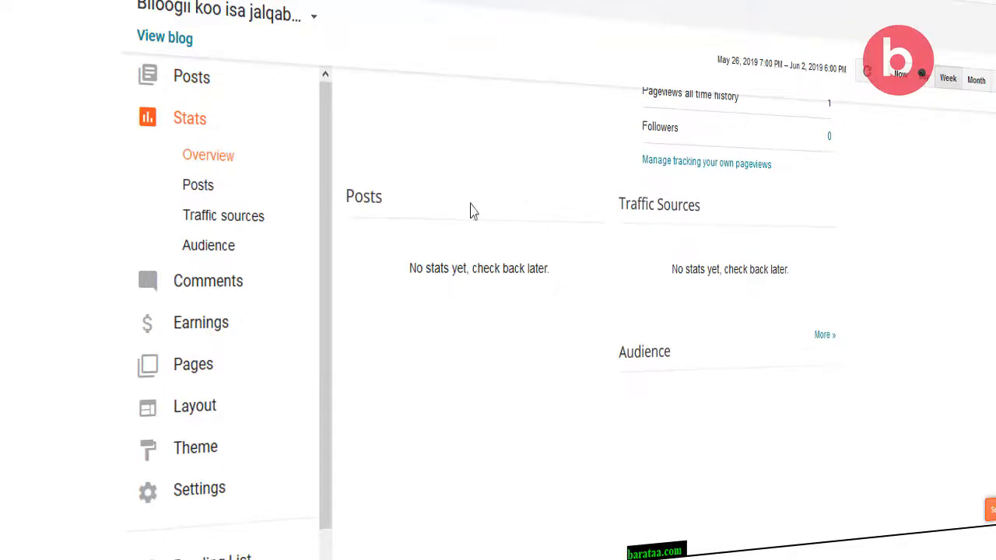
pyautogui.click(210, 323)
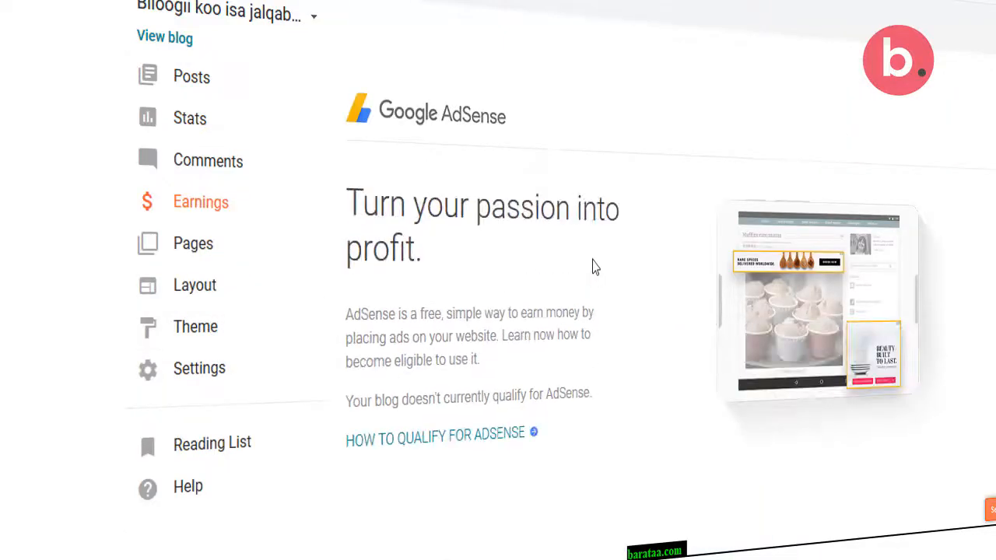
pyautogui.click(229, 255)
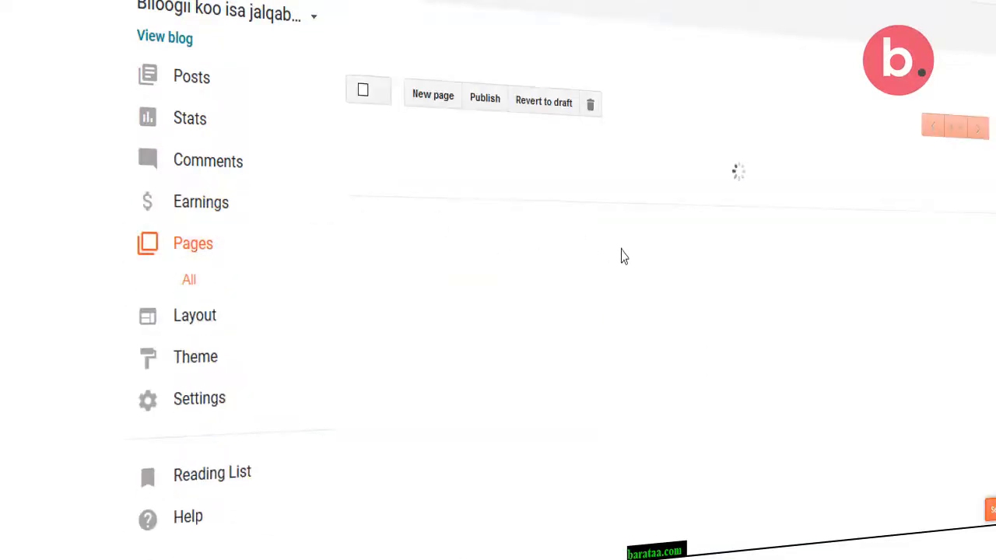
# View the favicon upload option in the blog's layout and close it without choosing a file
pyautogui.click(195, 315)
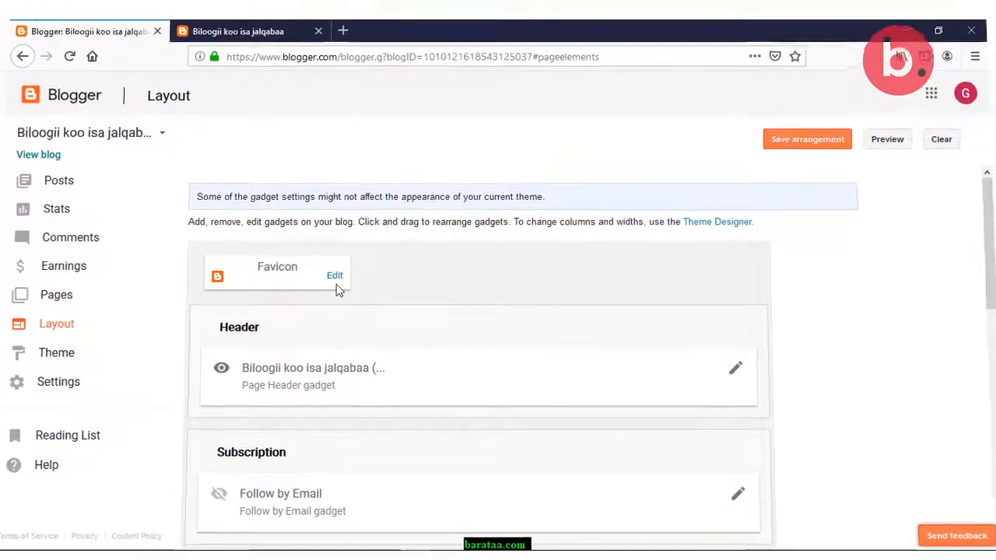
pyautogui.click(334, 276)
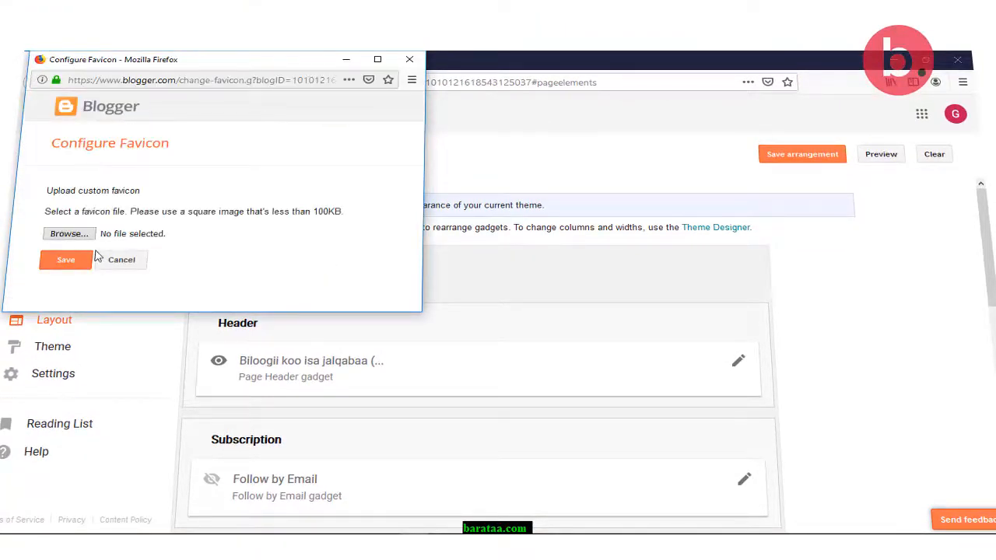
pyautogui.moveTo(517, 143); pyautogui.dragTo(571, 196)
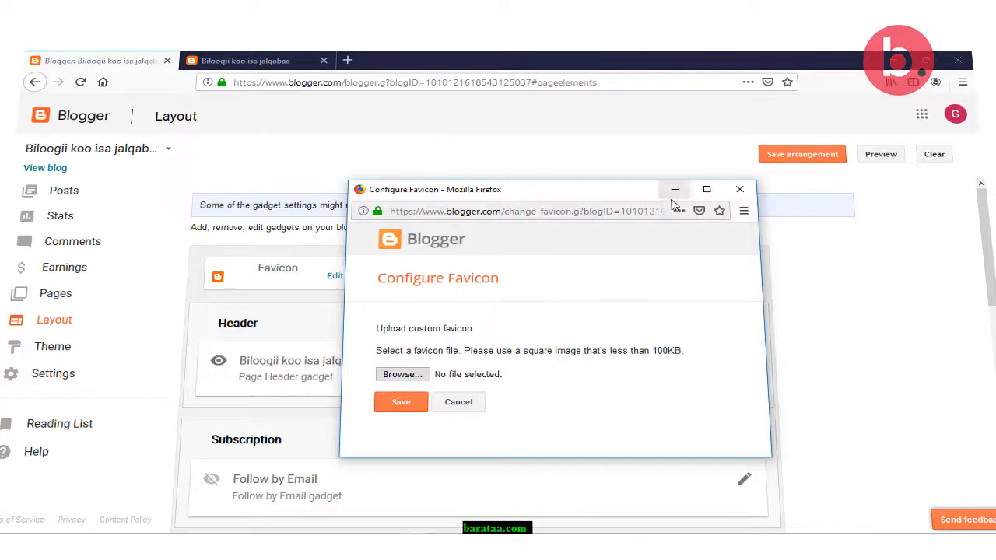
pyautogui.click(740, 189)
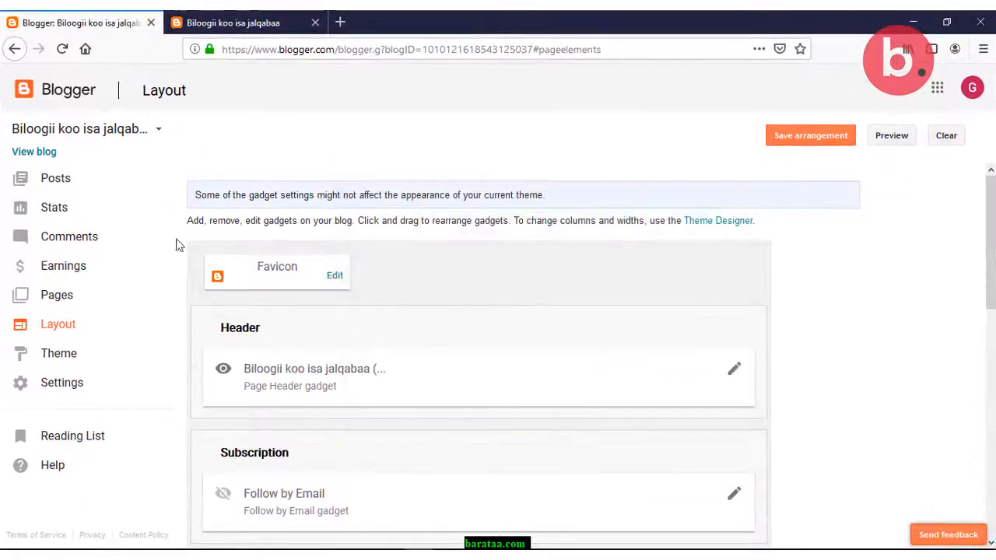
# Look through the available blog themes and the blog's basic settings
pyautogui.click(51, 356)
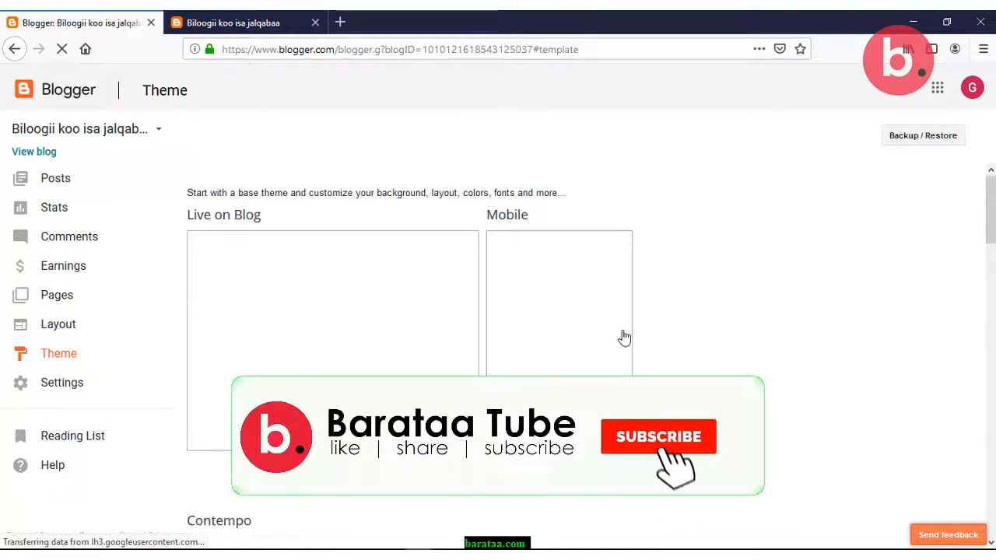
pyautogui.scroll(-2, 622, 338)
pyautogui.scroll(-6, 697, 321)
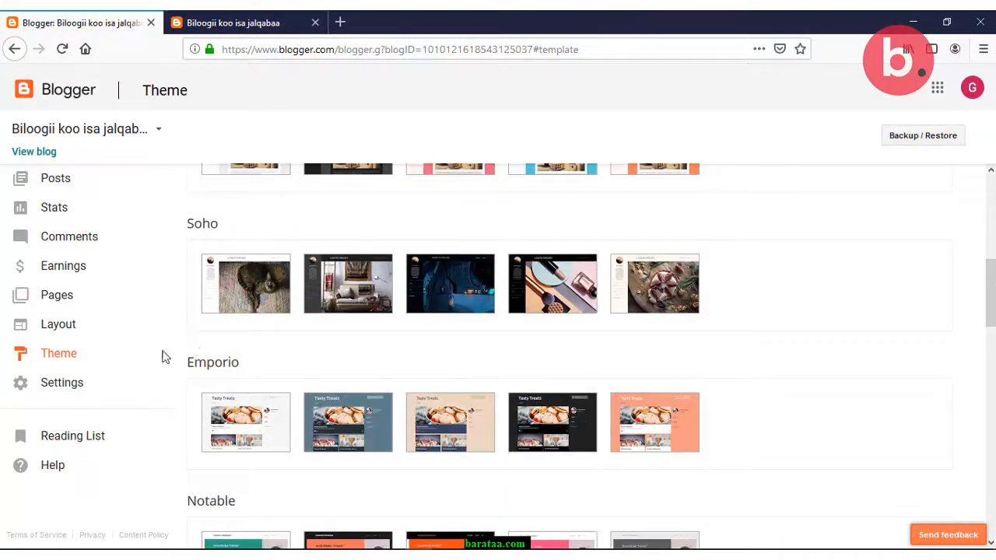
pyautogui.click(52, 389)
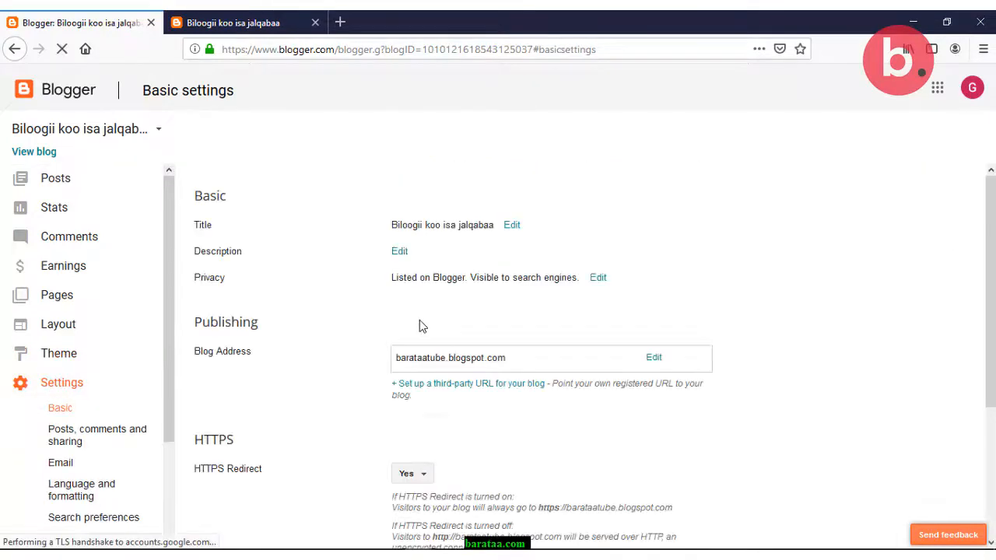
pyautogui.scroll(-3, 431, 263)
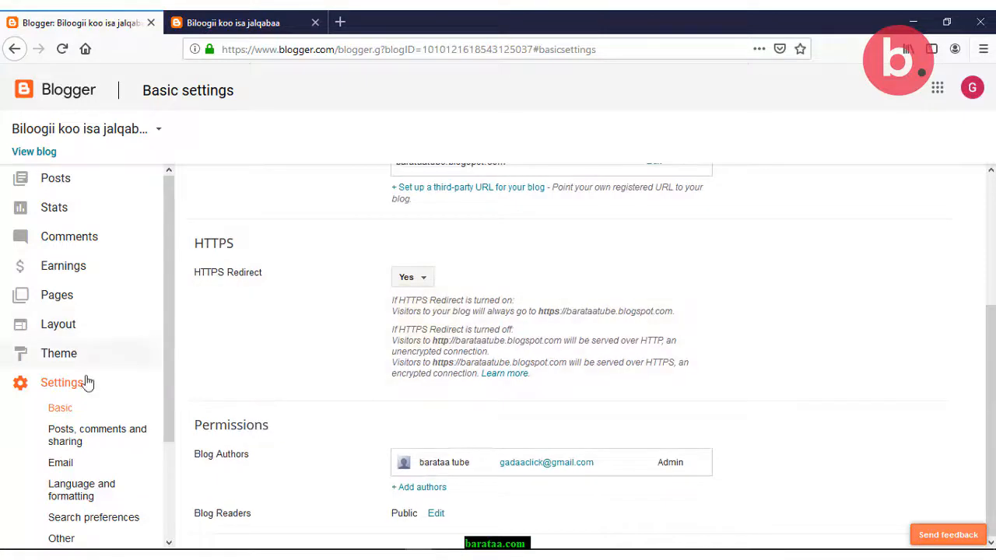
pyautogui.moveTo(171, 321); pyautogui.dragTo(171, 291)
# Create a new post titled "maxxansa koo isa jalqabaa" and paste the copied Lorem Ipsum text as its body
pyautogui.click(54, 183)
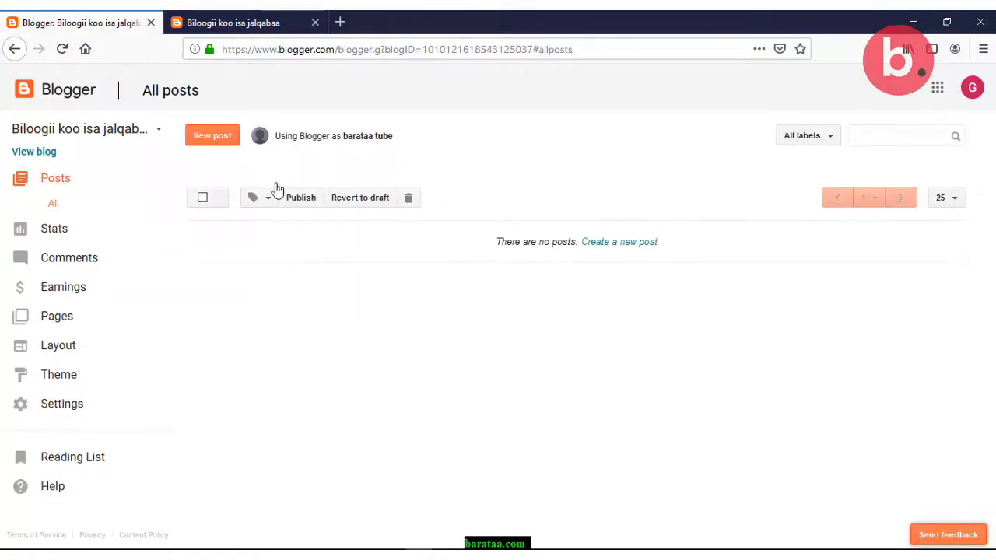
pyautogui.click(224, 137)
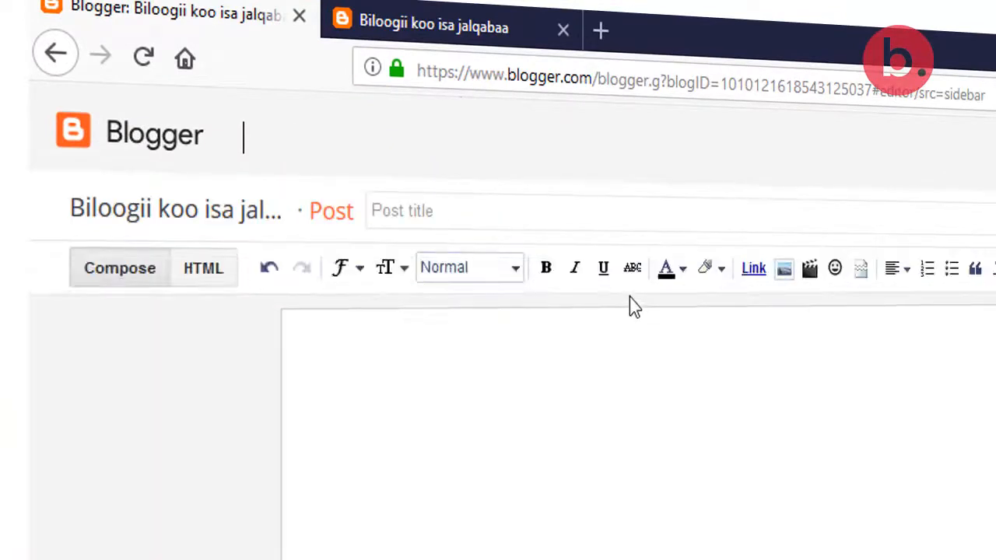
pyautogui.click(452, 211)
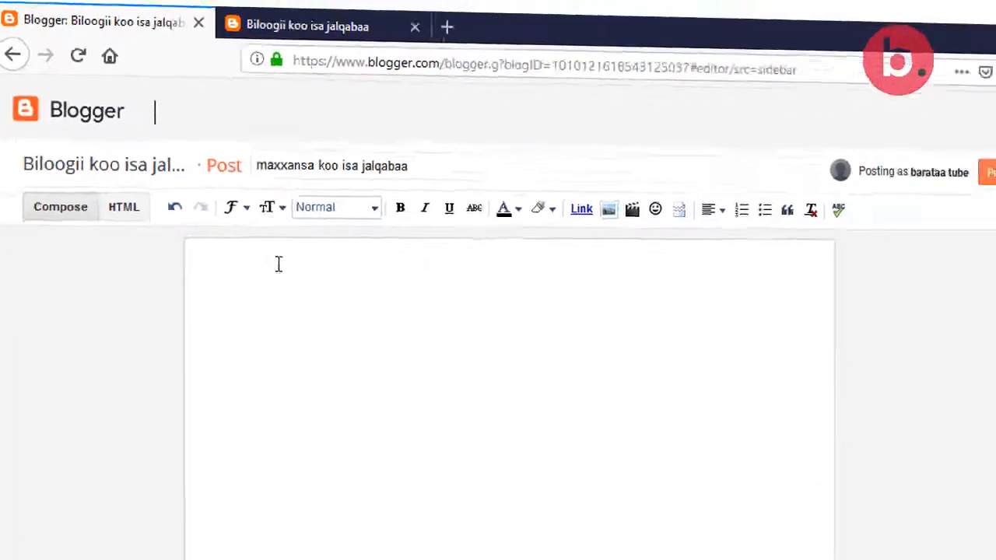
pyautogui.click(398, 340)
pyautogui.hotkey('ctrl', 'v')
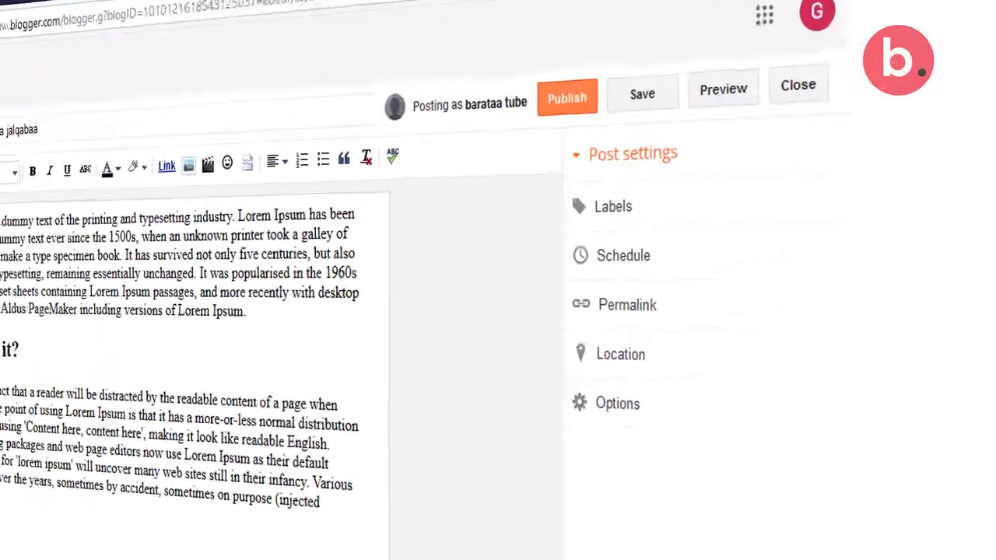
# Add the label "oduu" to the post and publish it
pyautogui.click(618, 217)
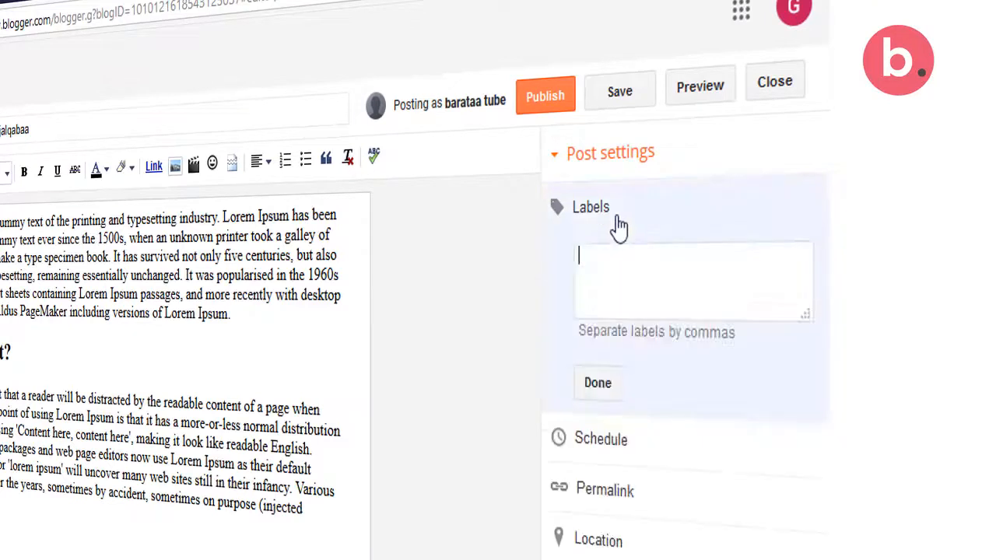
pyautogui.write('oduu')
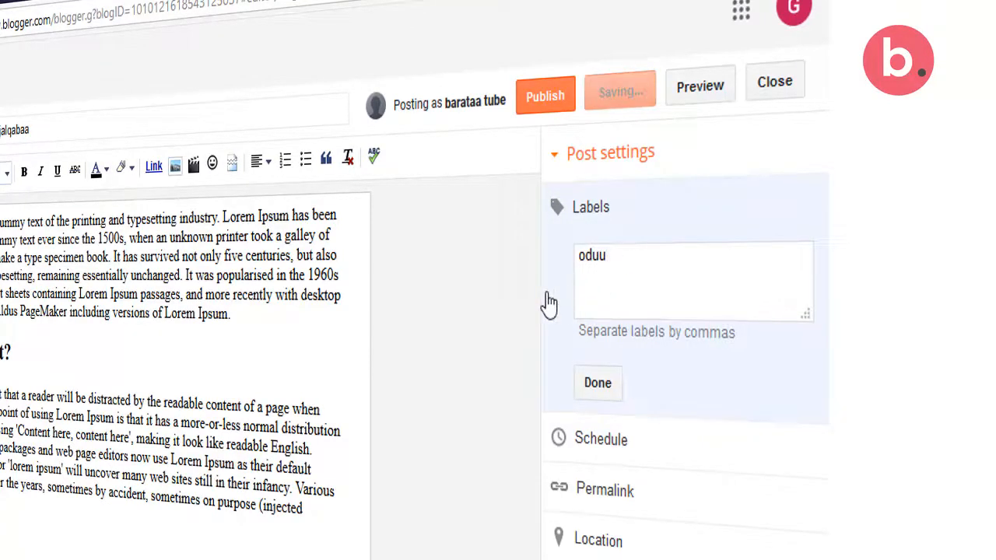
pyautogui.write(',')
pyautogui.click(595, 385)
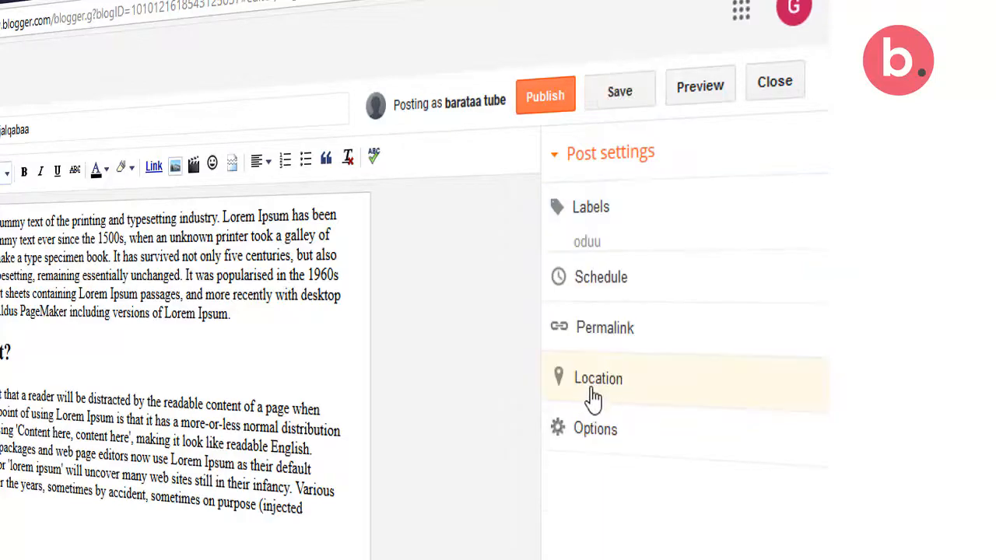
pyautogui.click(548, 105)
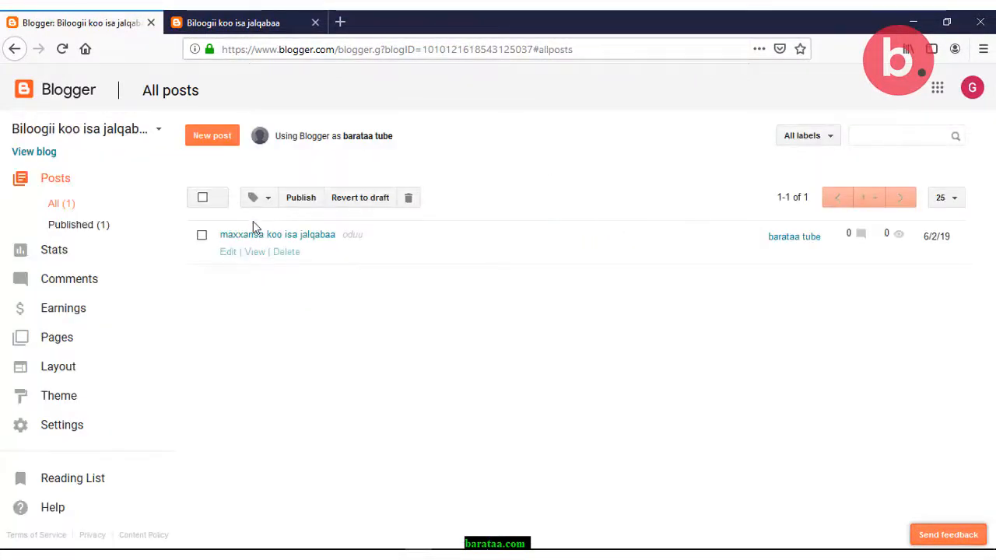
# Reload the blog's public page and examine how the published post is shown on it
pyautogui.click(231, 24)
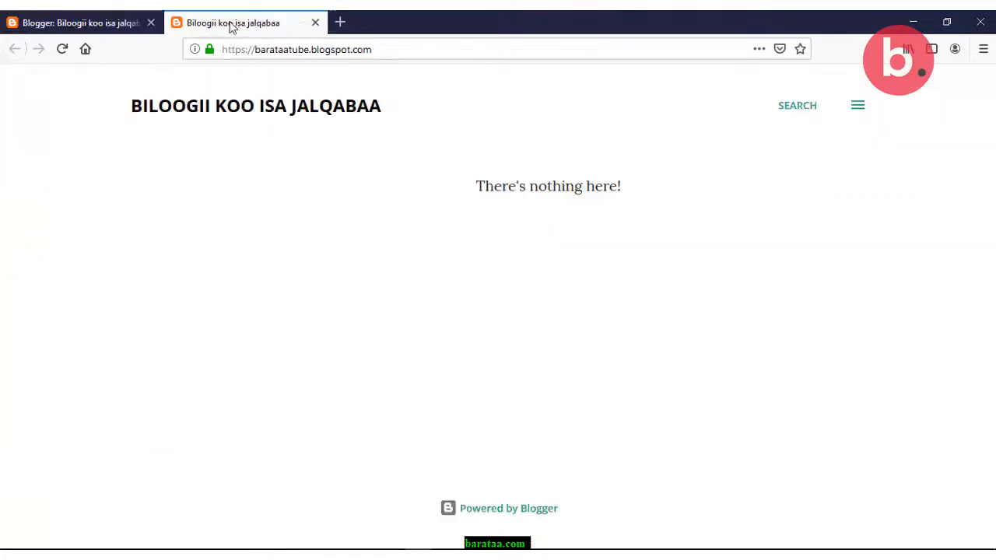
pyautogui.click(62, 50)
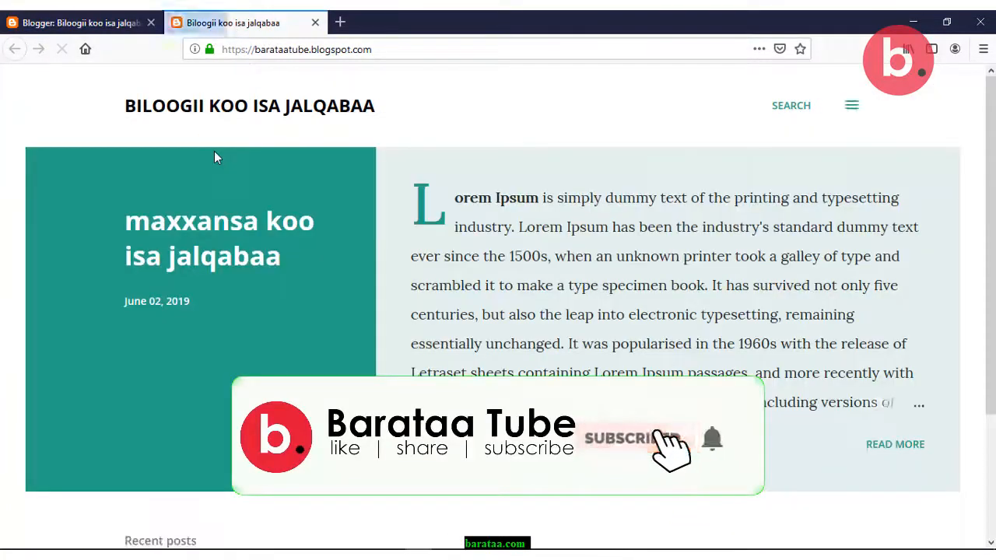
pyautogui.scroll(-2, 549, 299)
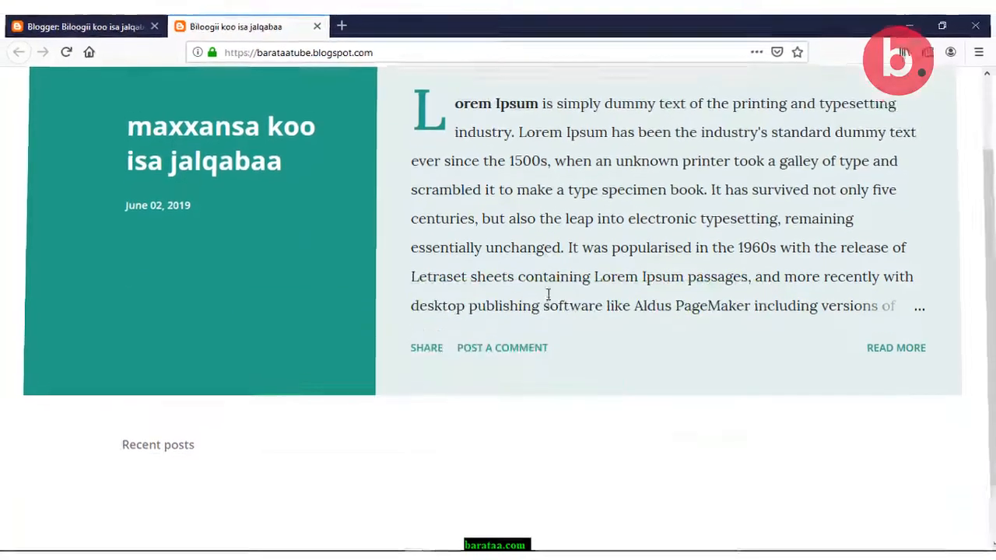
pyautogui.scroll(2, 549, 295)
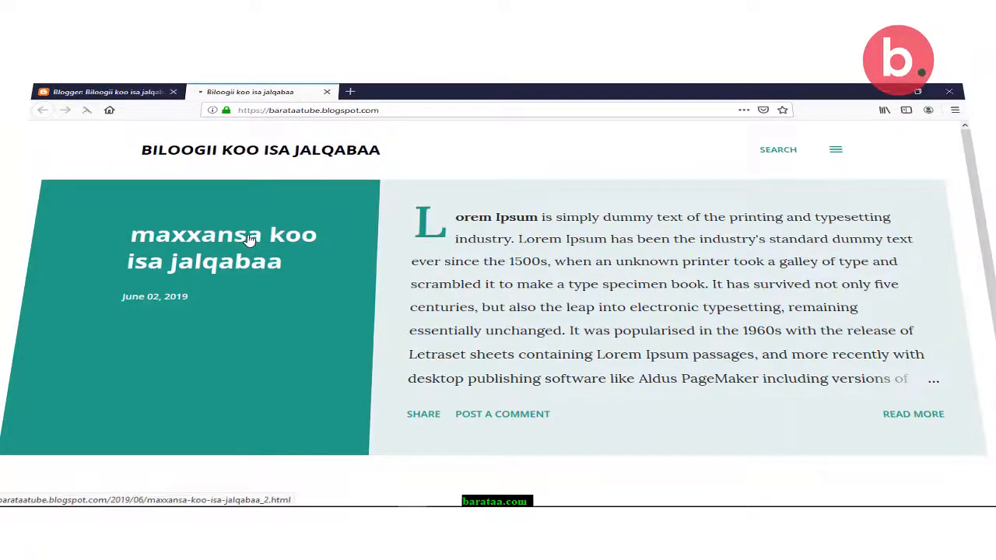
# Open the post "maxxansa koo isa jalqabaa" on the public blog and check its sharing options
pyautogui.click(249, 238)
pyautogui.scroll(-1, 631, 288)
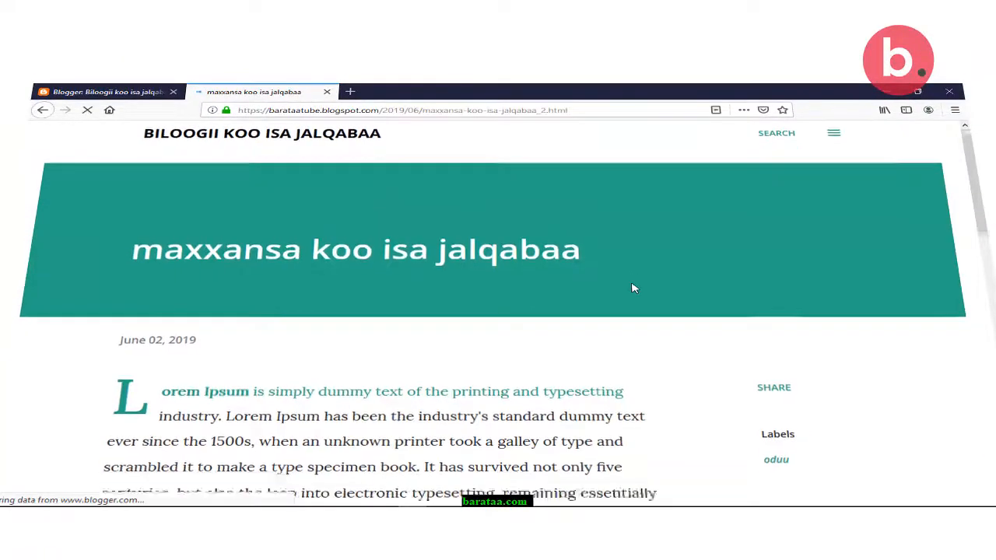
pyautogui.scroll(-5, 631, 288)
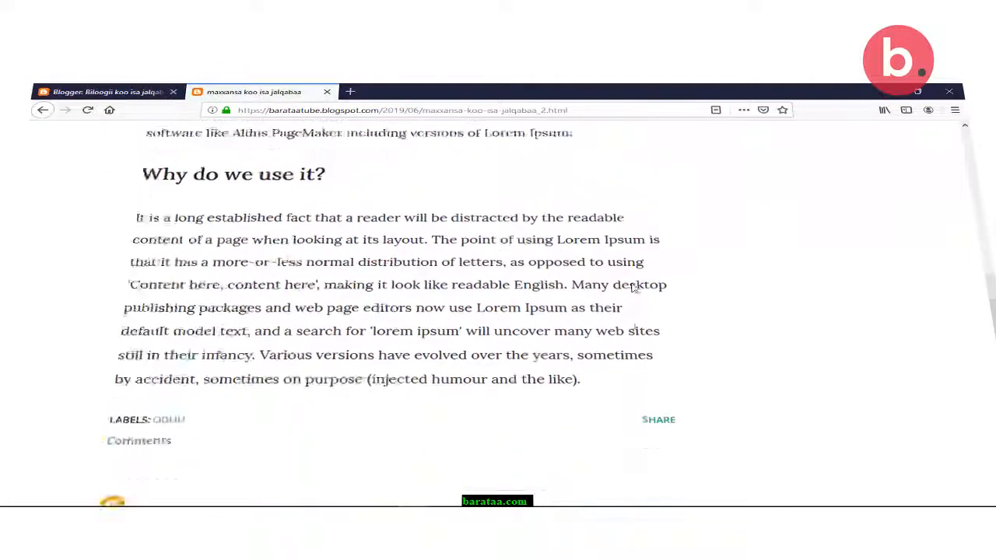
pyautogui.scroll(-3, 631, 288)
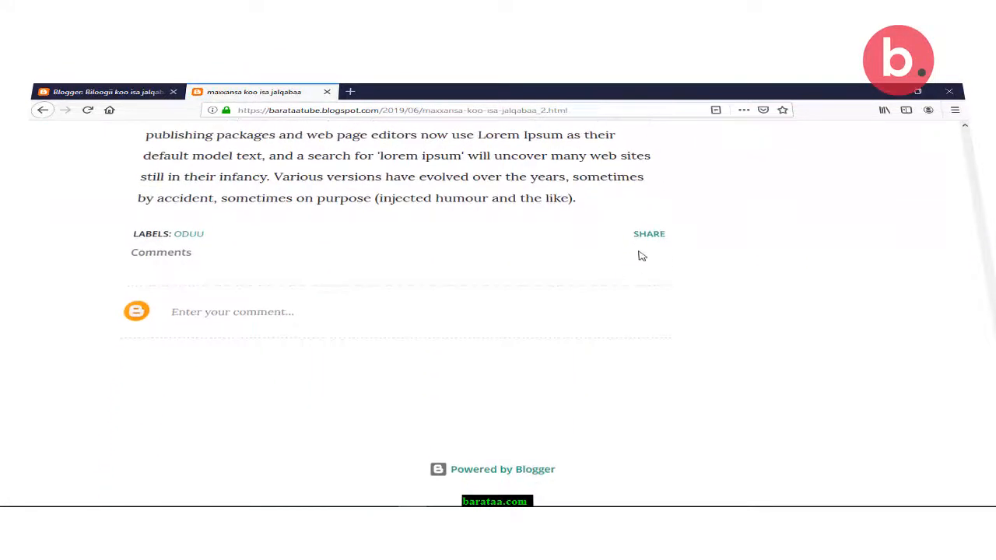
pyautogui.click(645, 236)
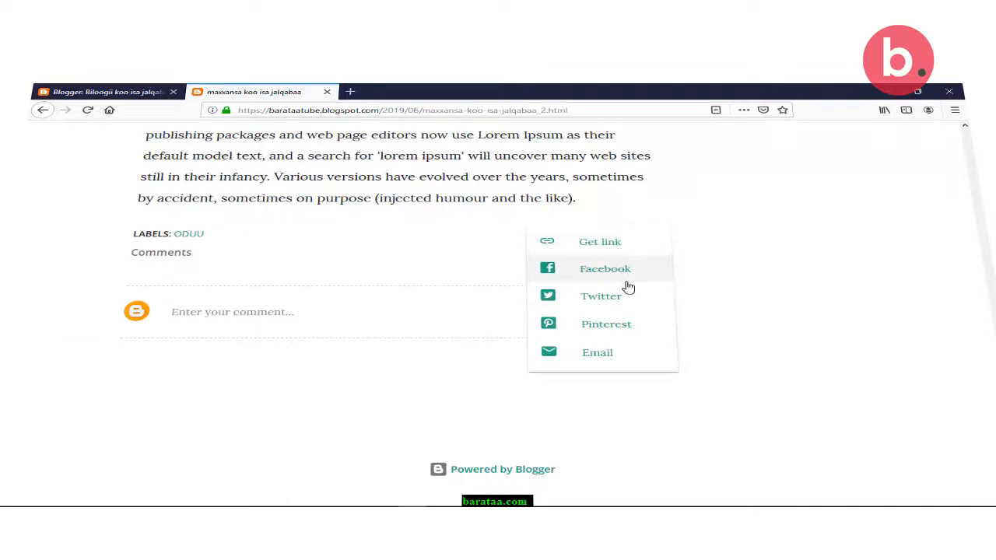
pyautogui.click(725, 334)
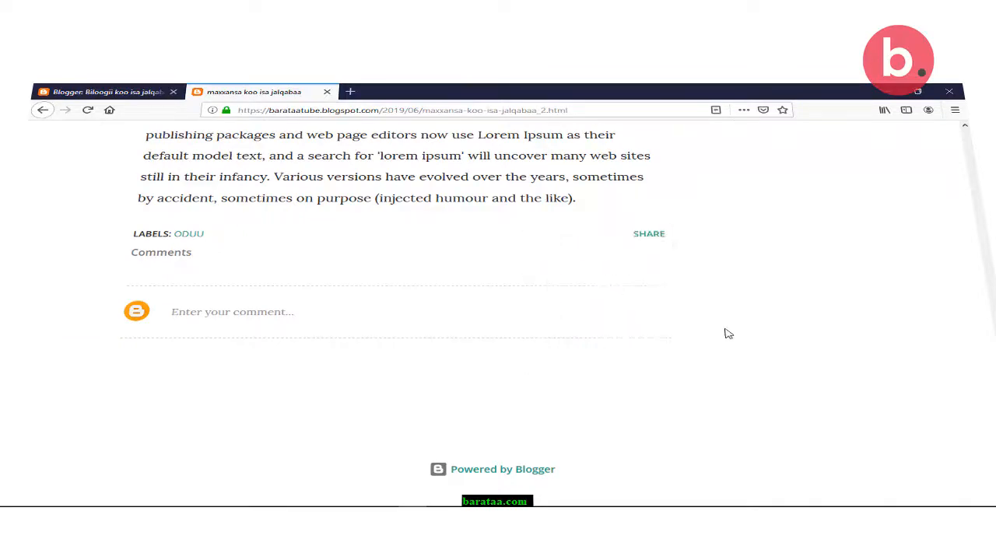
# Look back over the post's text and return to the blog's posts dashboard
pyautogui.scroll(1, 714, 247)
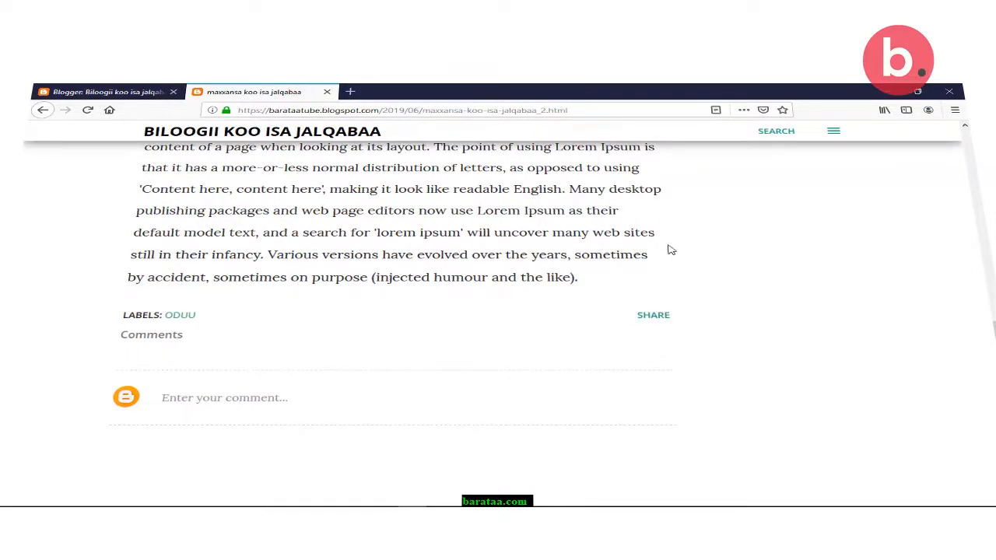
pyautogui.scroll(5, 669, 249)
pyautogui.scroll(2, 671, 249)
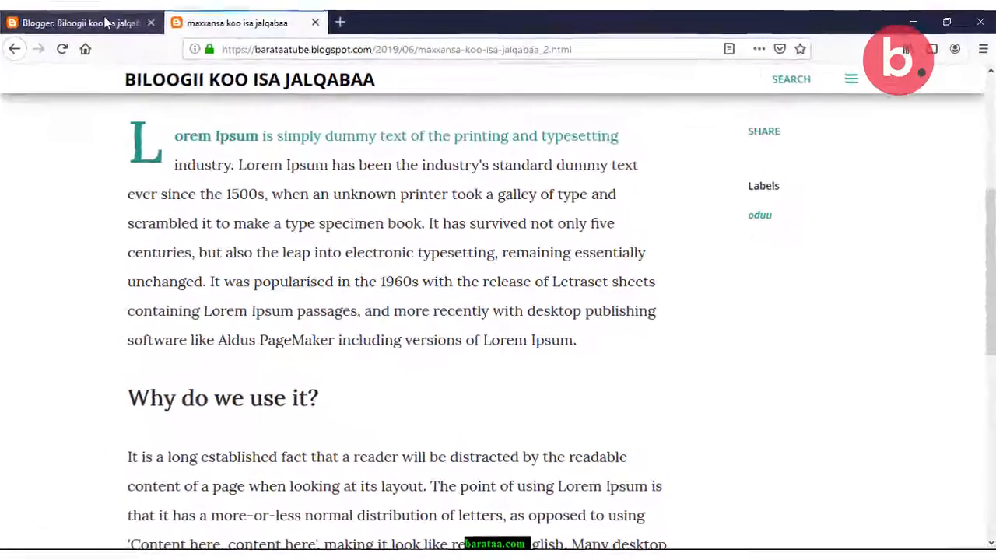
pyautogui.click(129, 92)
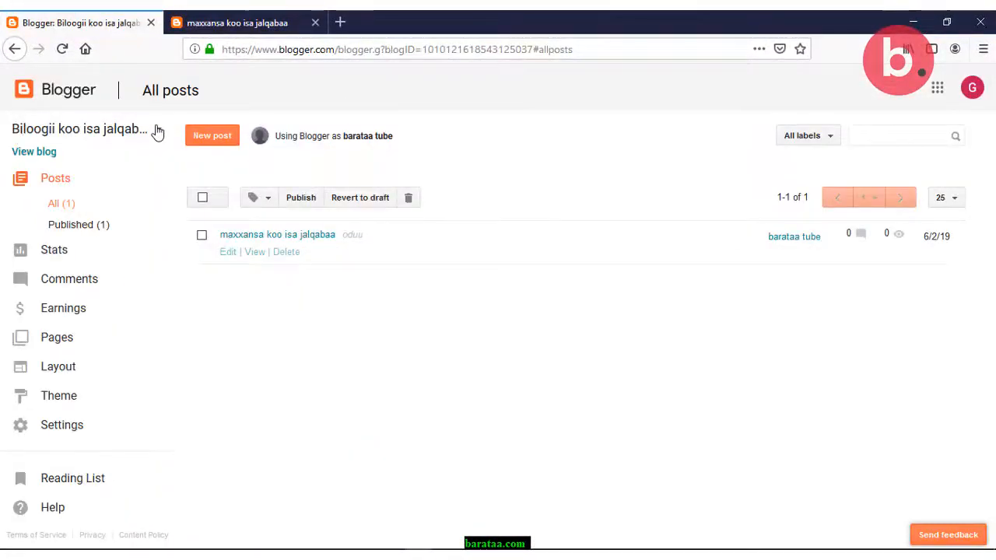